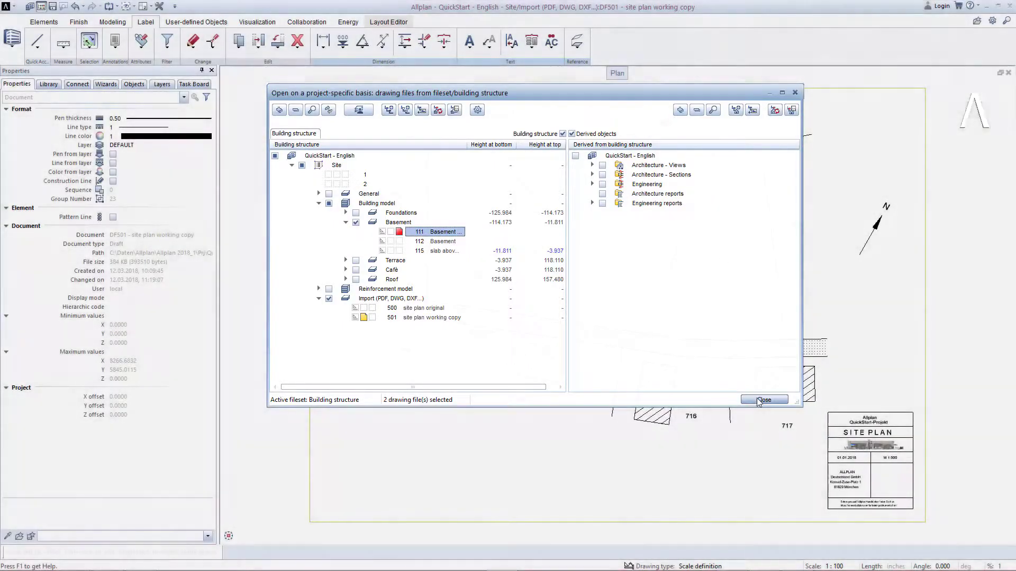
- Close the drawing file dialog and pick up the basement concrete wall from the Allplan Quickstart wizard to start drawing walls
click(764, 399)
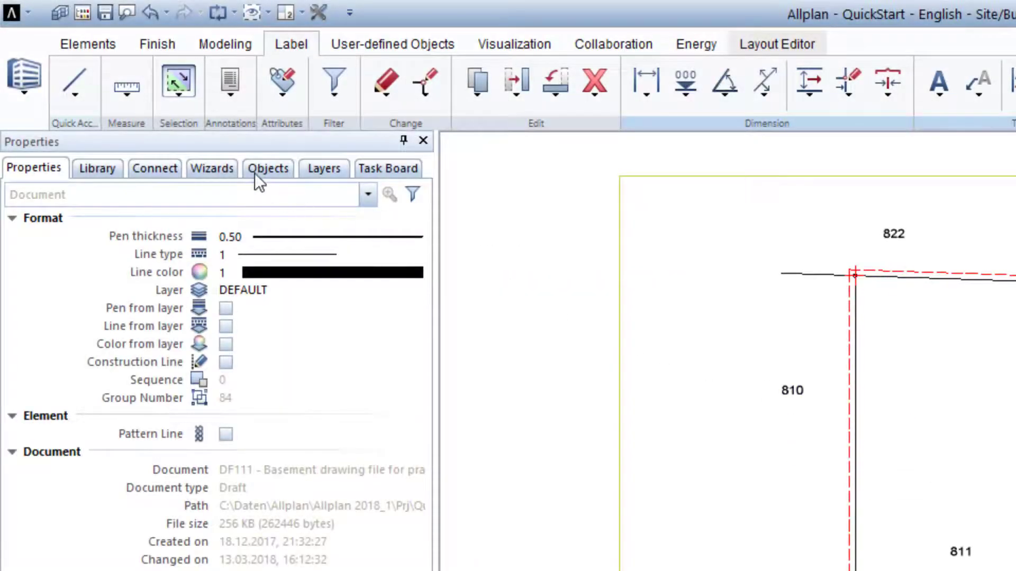
click(226, 170)
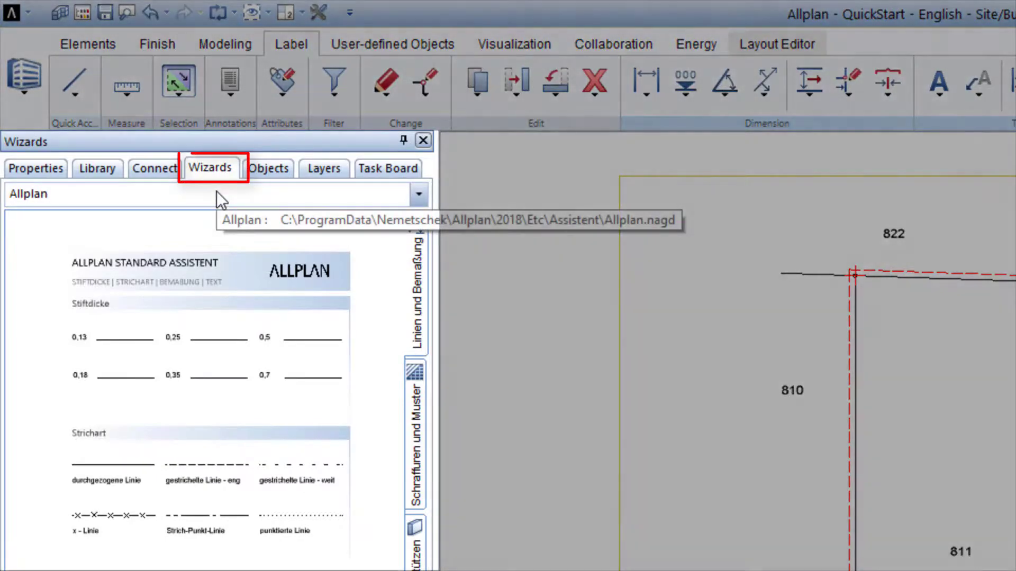
click(216, 193)
click(208, 234)
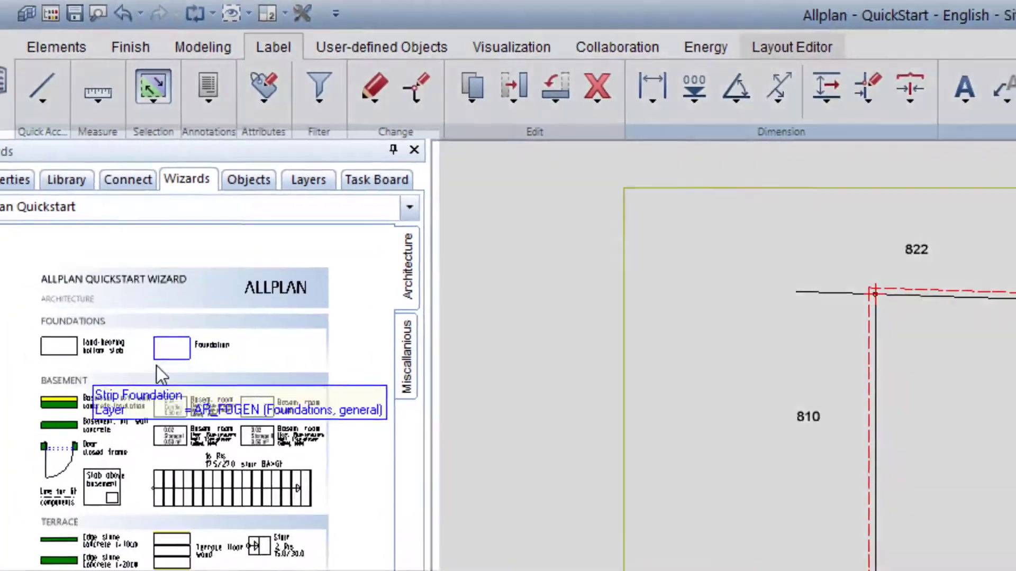
scroll(74, 381, up, 5)
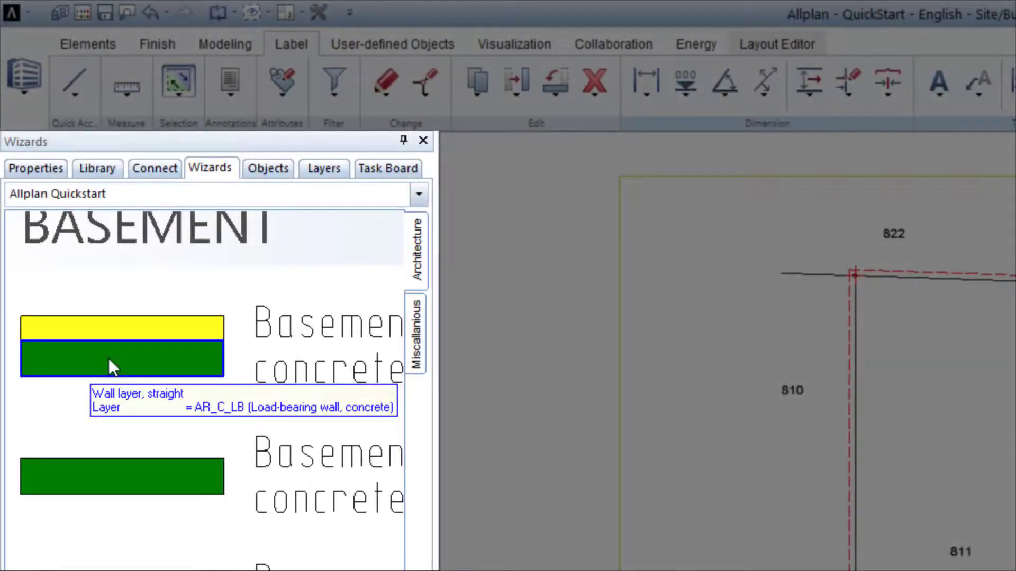
right_click(109, 358)
right_click(109, 358)
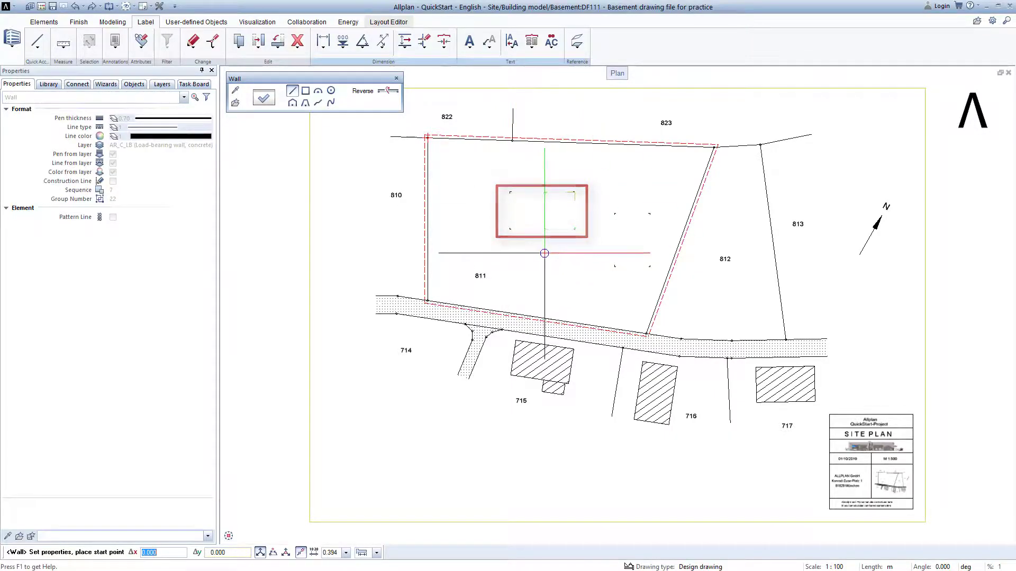
- Place the wall's start point at the lower-left corner of the building outline and toggle the Reverse option for its side
scroll(548, 242, up, 2)
scroll(538, 214, up, 5)
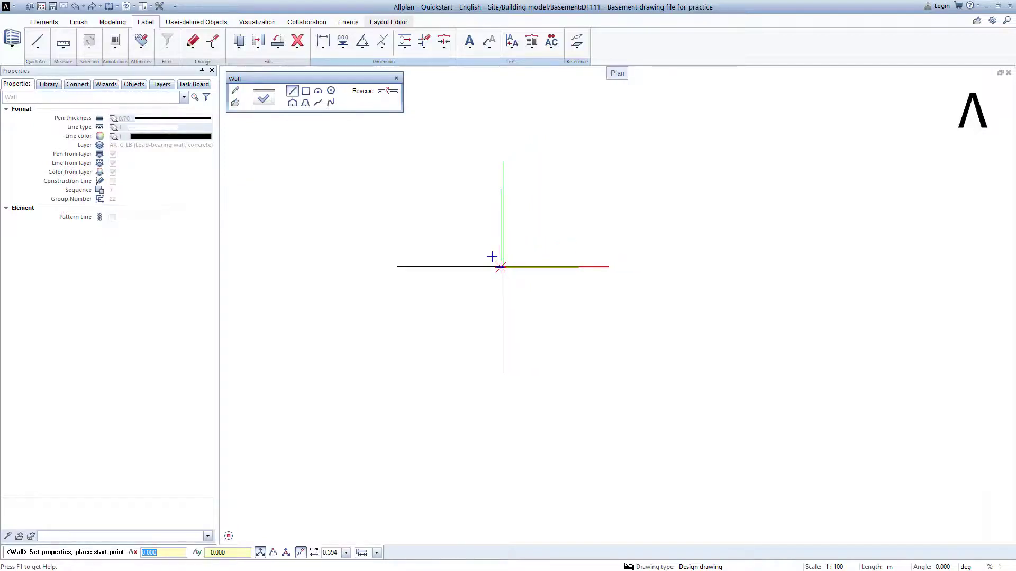
click(500, 267)
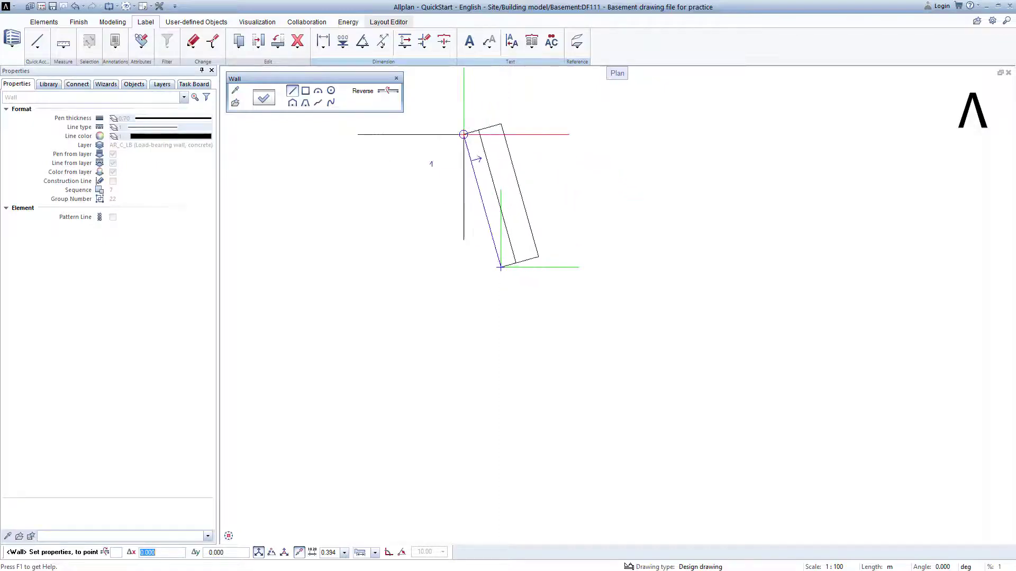
click(390, 93)
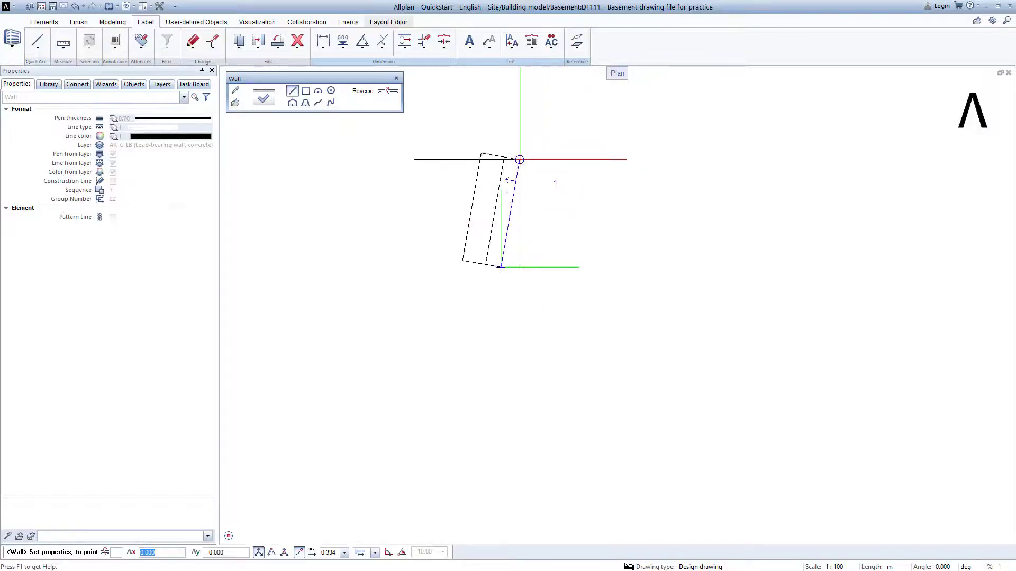
click(390, 91)
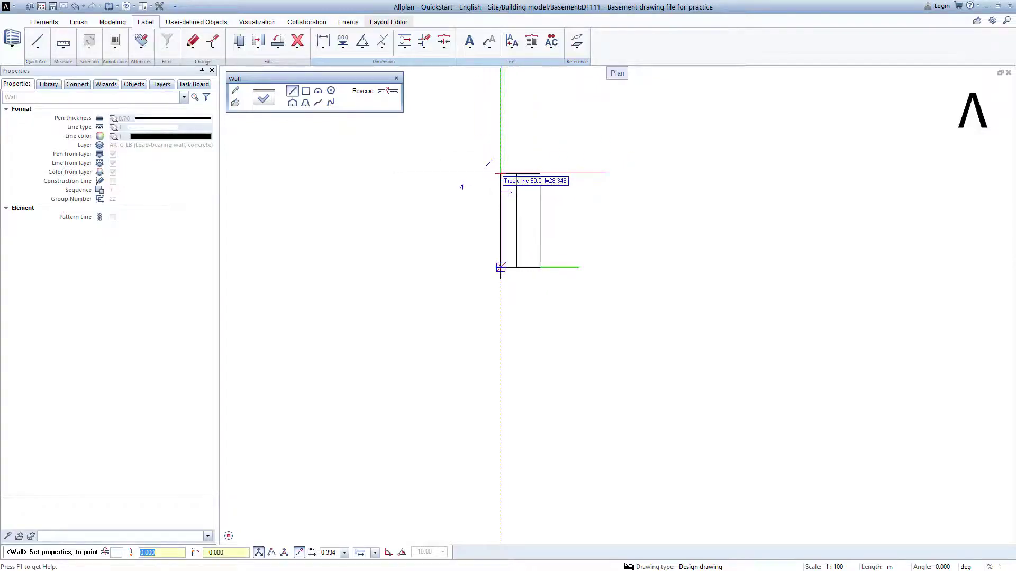
- Draw the first wall segment up to the top-left corner of the building outline
scroll(501, 168, down, 2)
scroll(500, 169, down, 3)
middle_drag(508, 157, 496, 285)
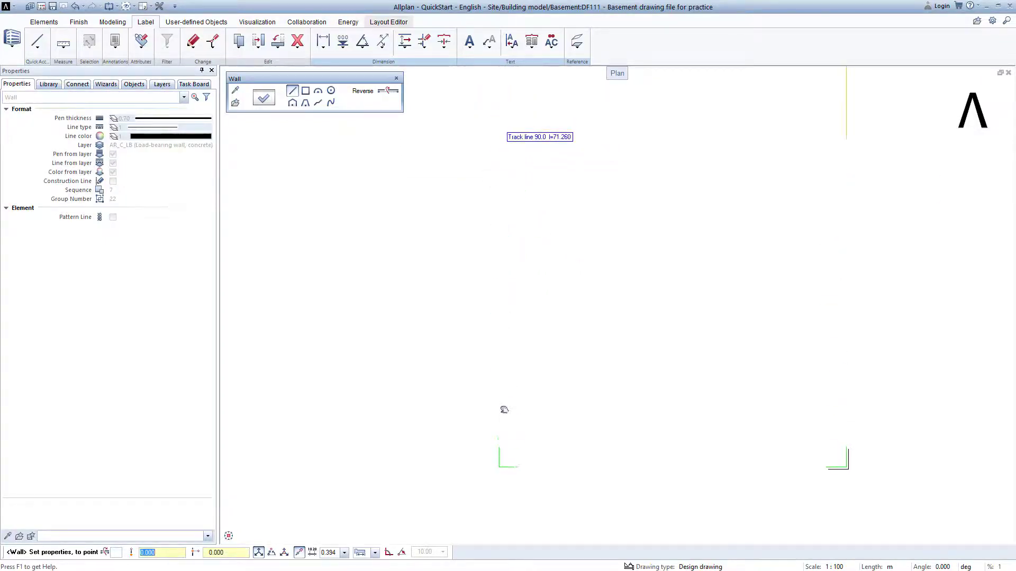
middle_drag(504, 410, 506, 420)
scroll(506, 421, down, 1)
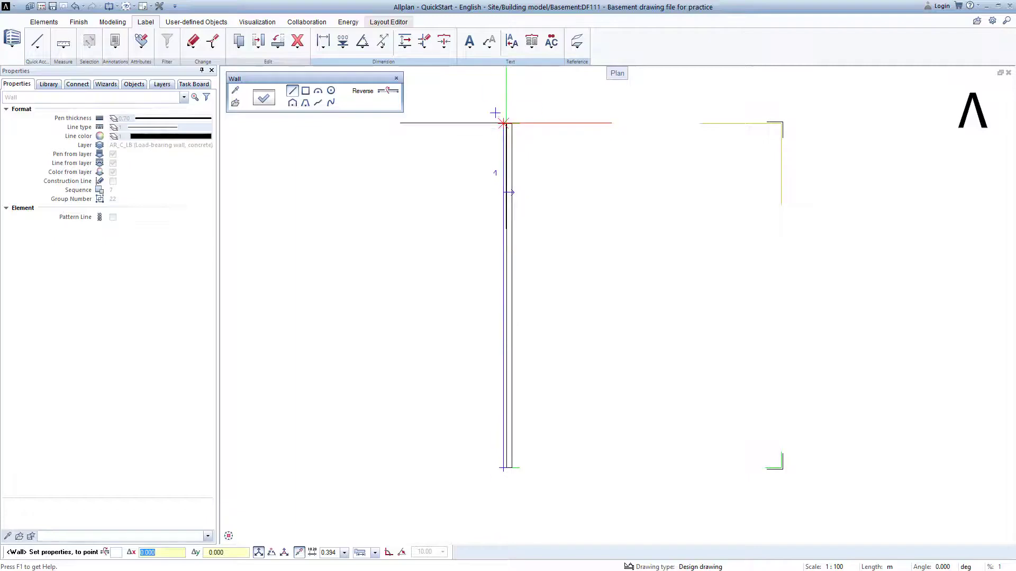
scroll(495, 113, up, 5)
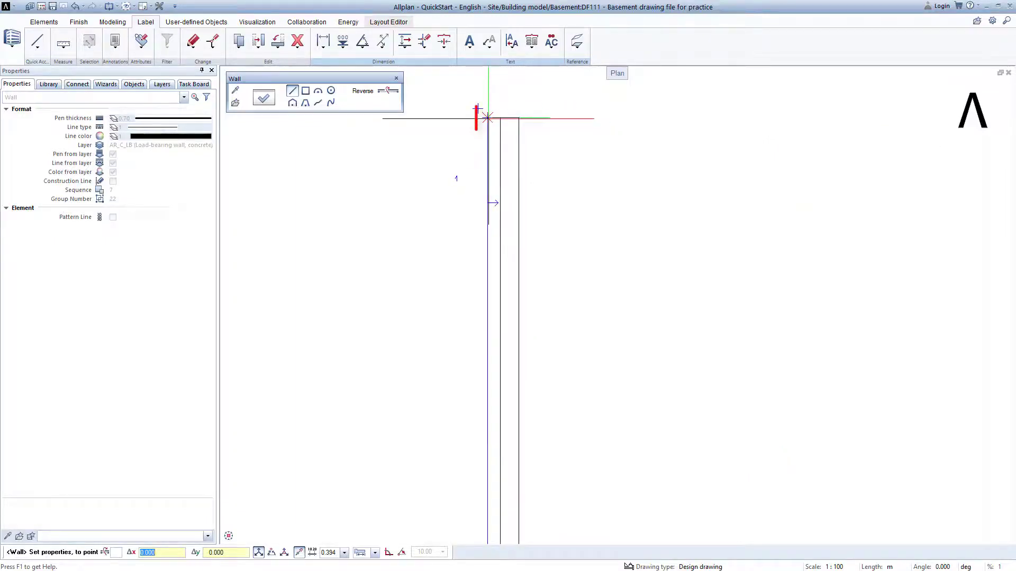
click(488, 117)
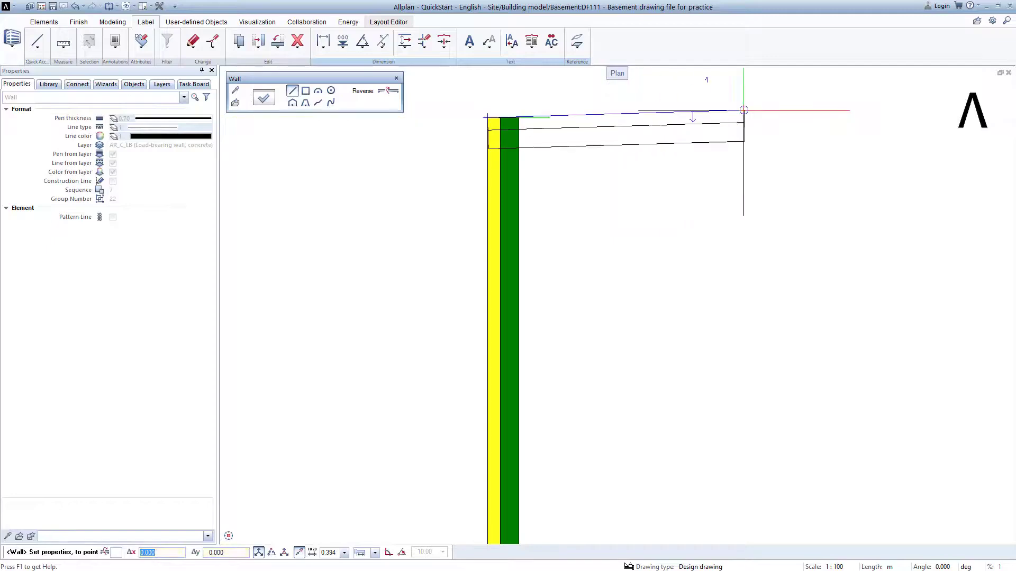
- Continue the wall along the top edge to the top-right corner of the outline
scroll(862, 119, down, 4)
middle_drag(730, 139, 503, 174)
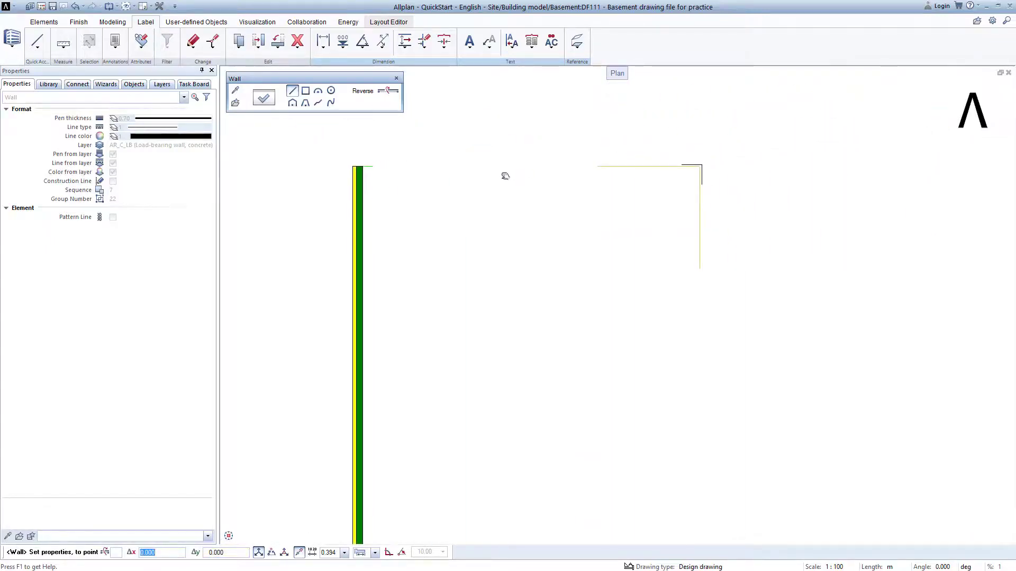
scroll(702, 161, up, 4)
scroll(707, 171, up, 4)
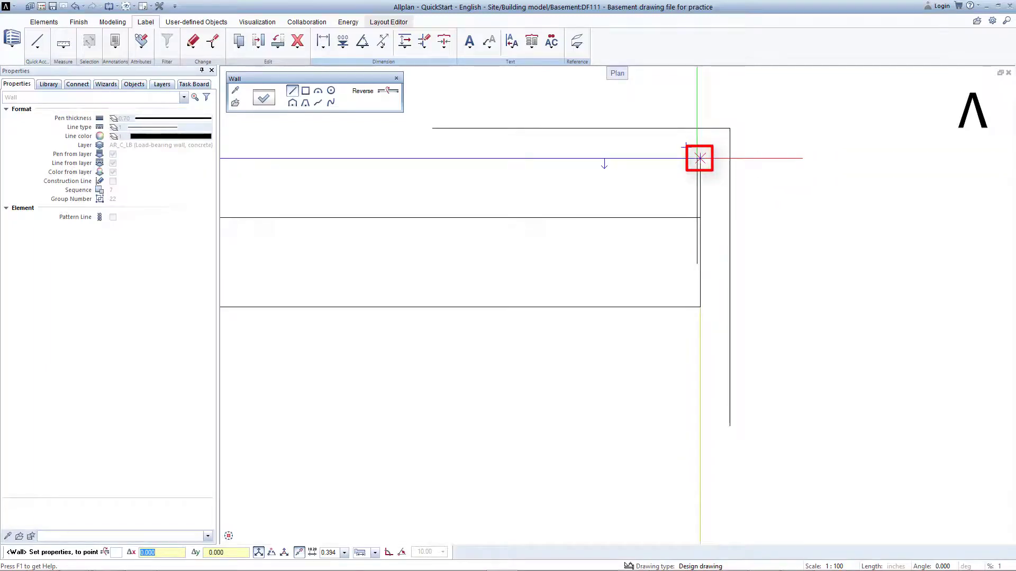
click(700, 158)
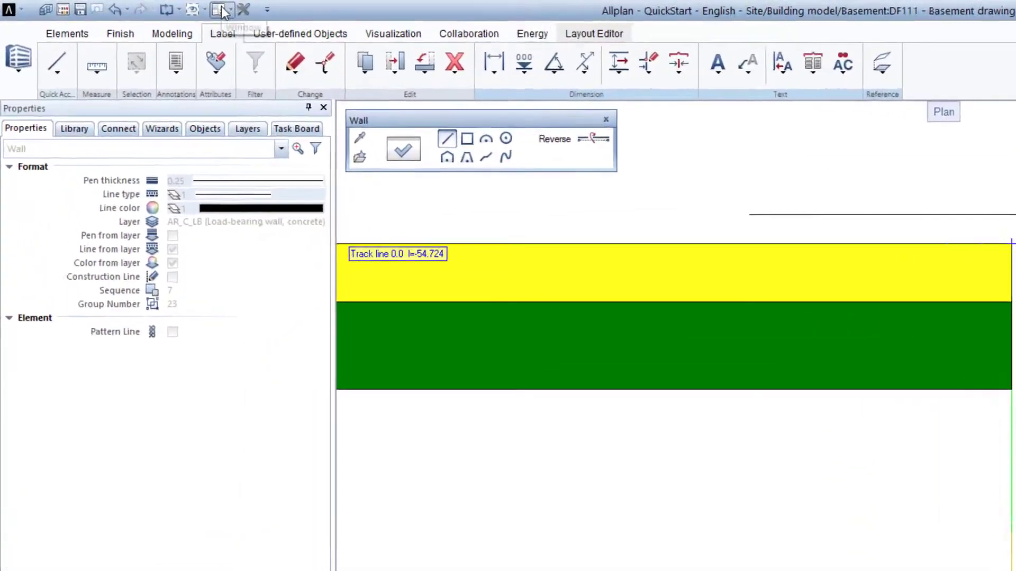
- Switch the viewport layout to 2 + 1 Animation Window
click(177, 7)
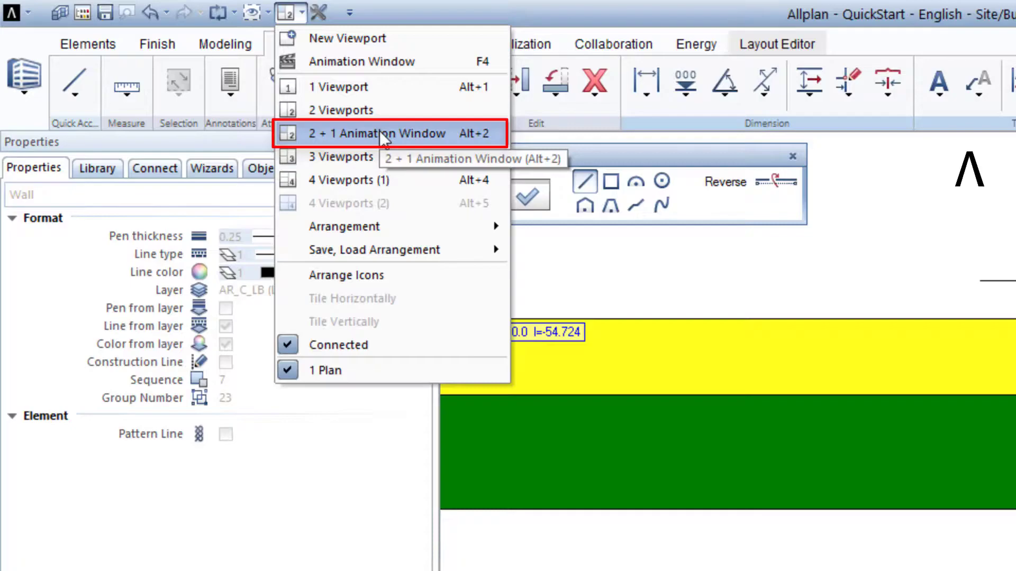
click(379, 132)
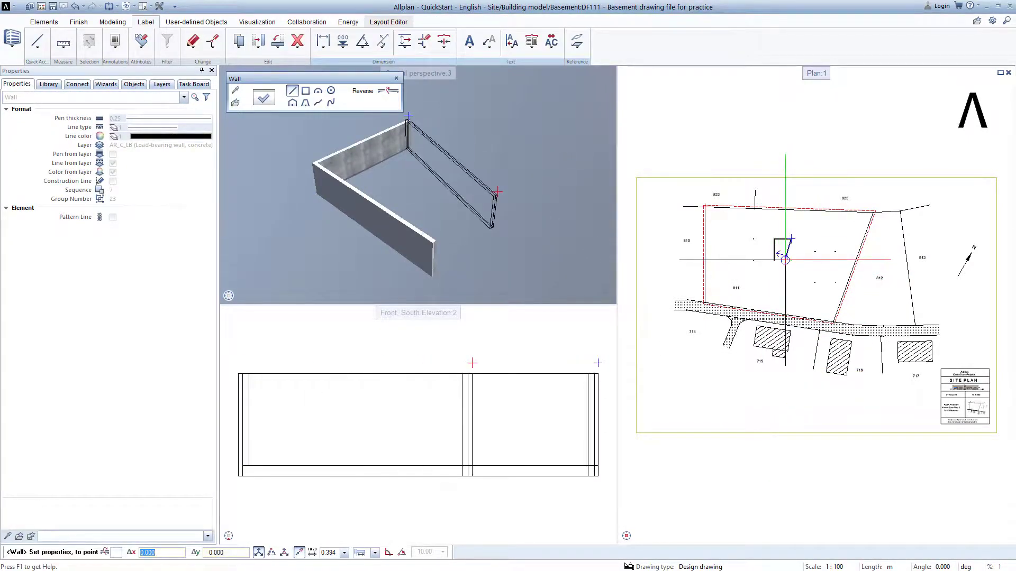
- Continue the wall down the right side to the bottom-right corner of the outline
scroll(785, 260, up, 6)
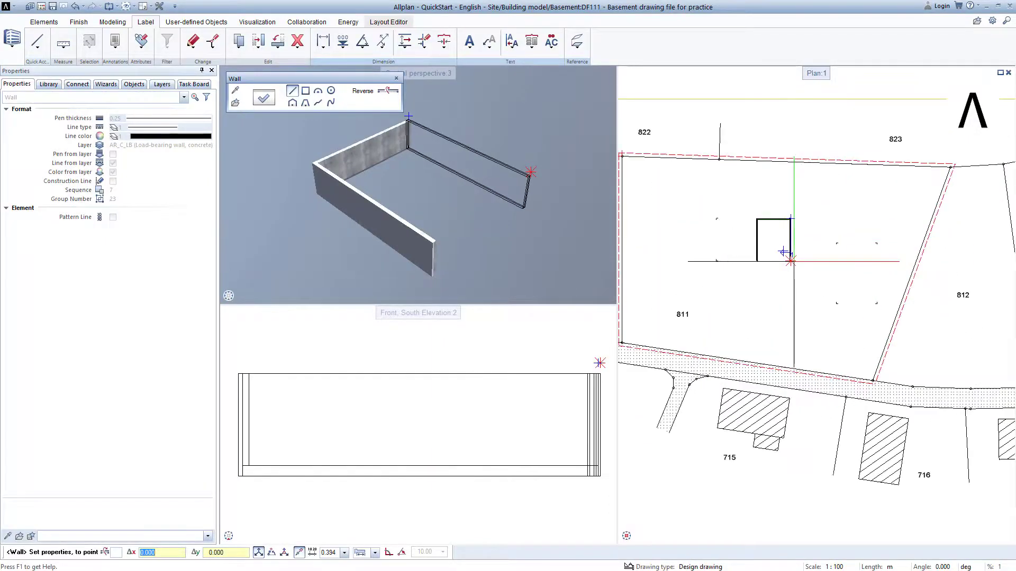
scroll(783, 258, up, 6)
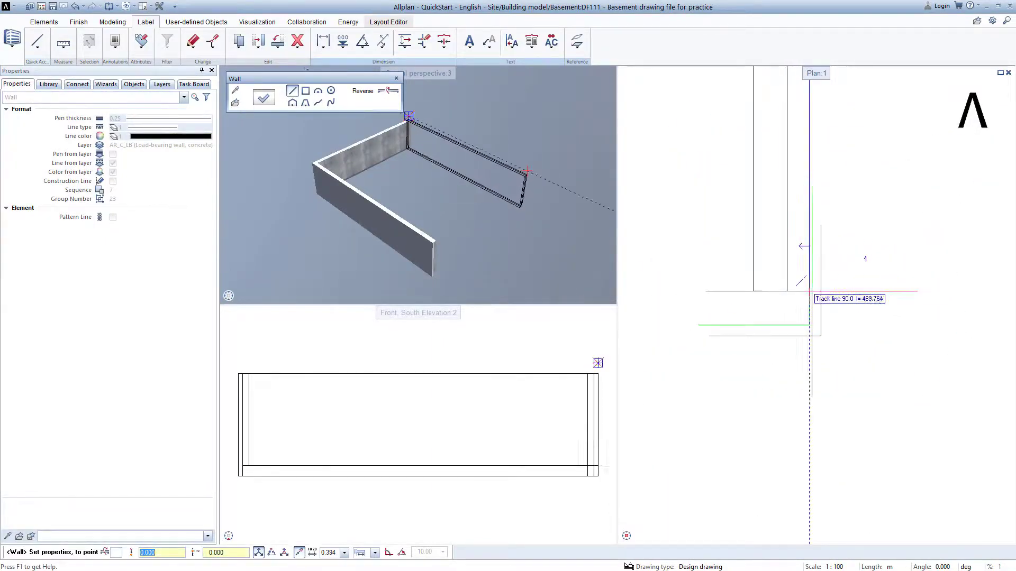
click(809, 326)
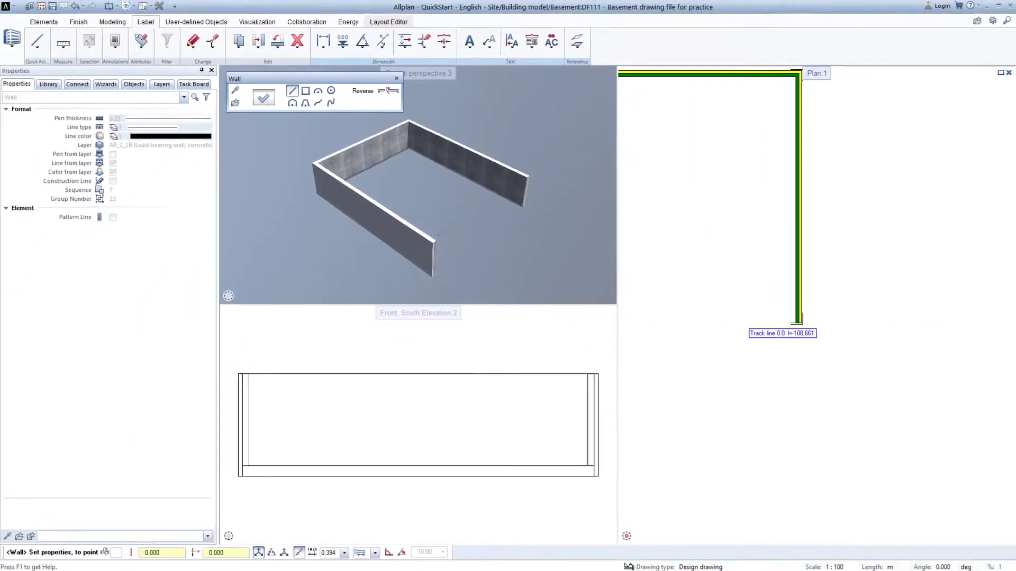
- Close the wall outline back at the lower-left start point and end the Wall tool
middle_drag(806, 362, 944, 362)
scroll(793, 376, up, 3)
scroll(716, 320, up, 4)
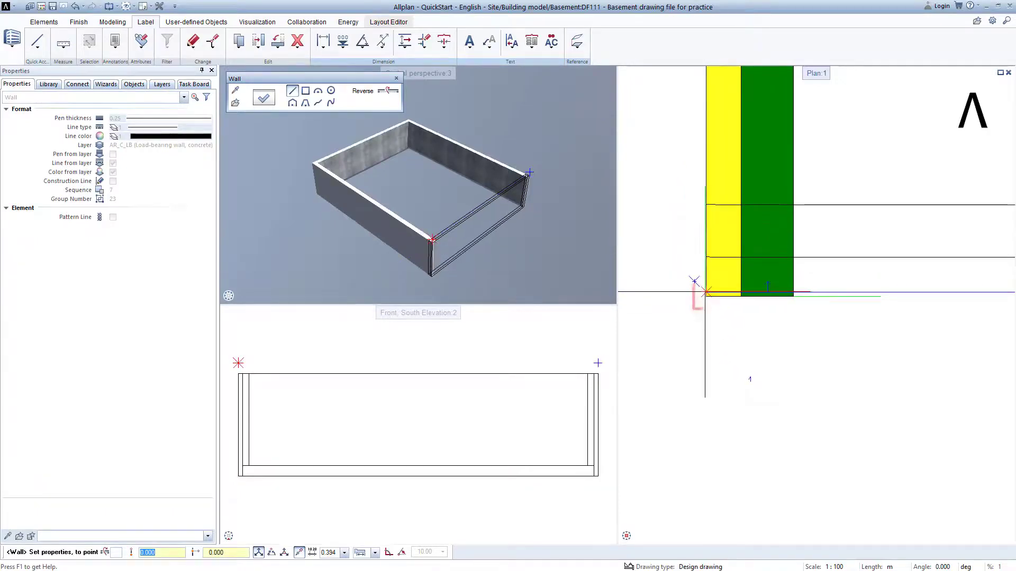
click(706, 296)
click(705, 297)
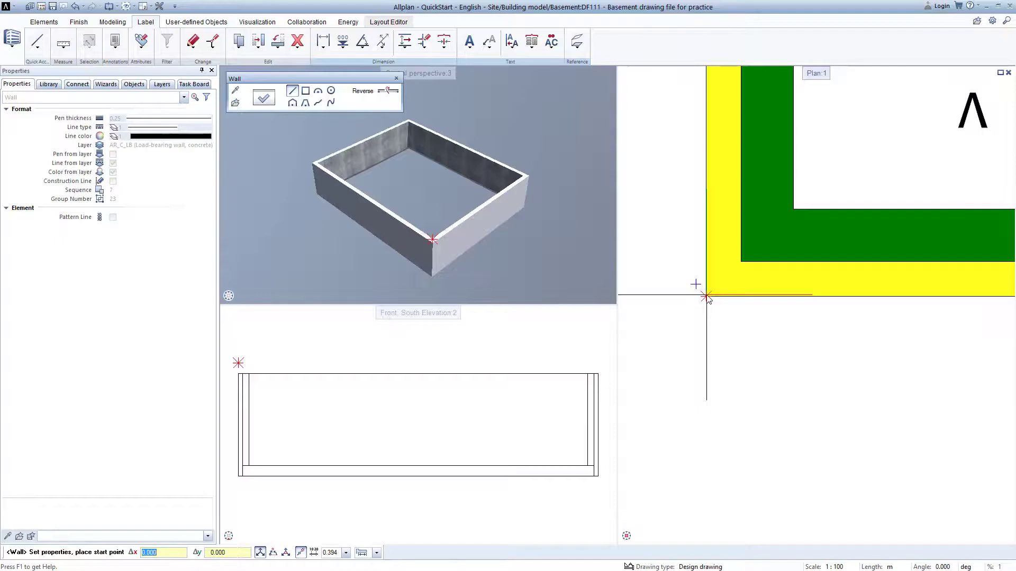
key(Escape)
click(708, 299)
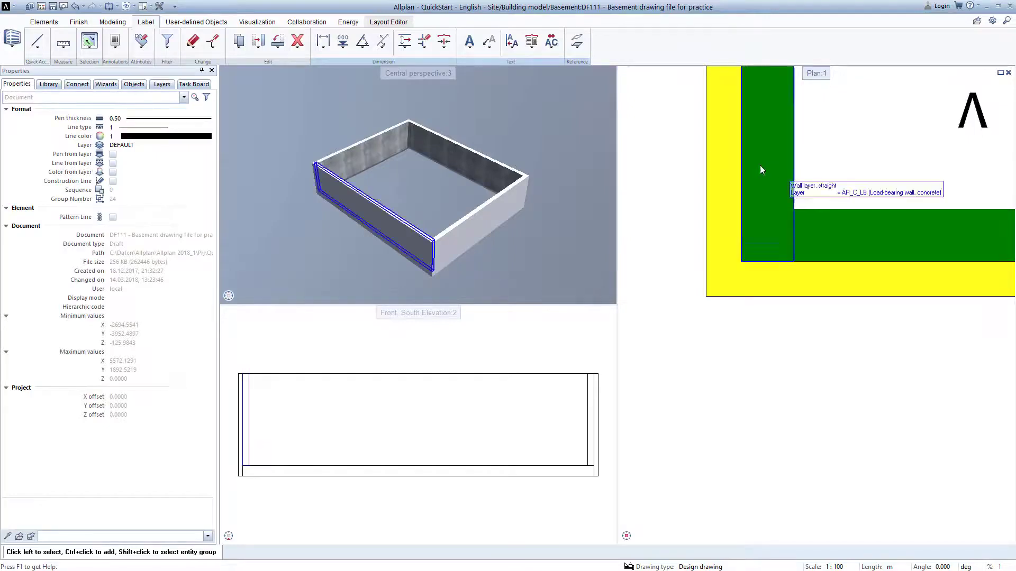
- Hide the Import (PDF, DWG, DXF...) site plan drawing files in the project drawing file structure
click(41, 7)
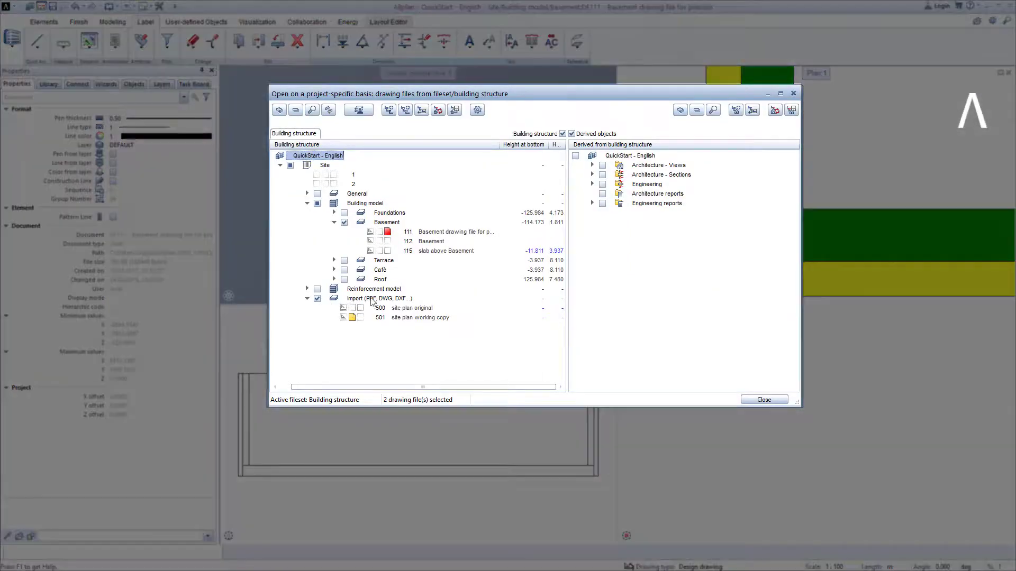
click(317, 299)
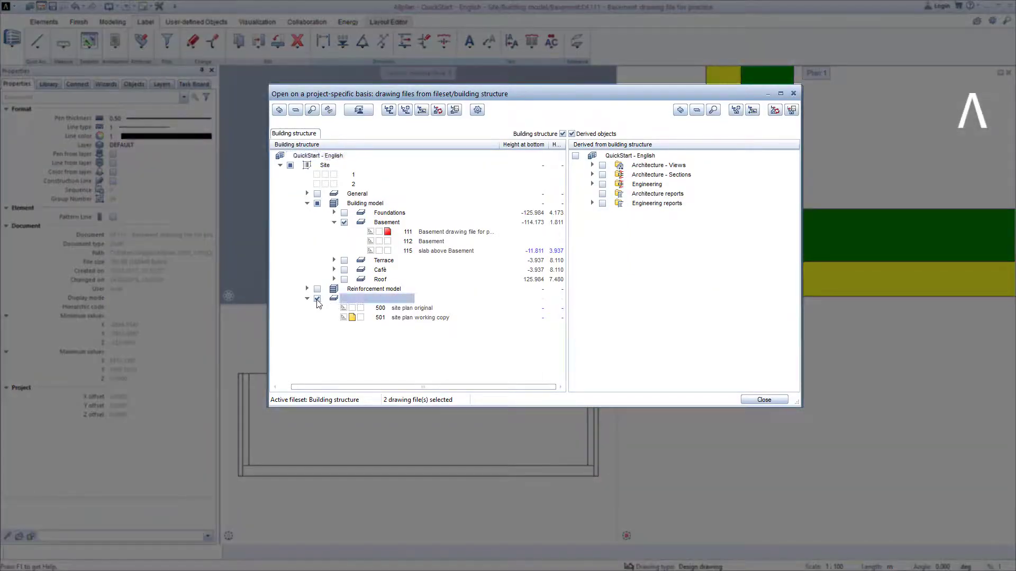
click(774, 400)
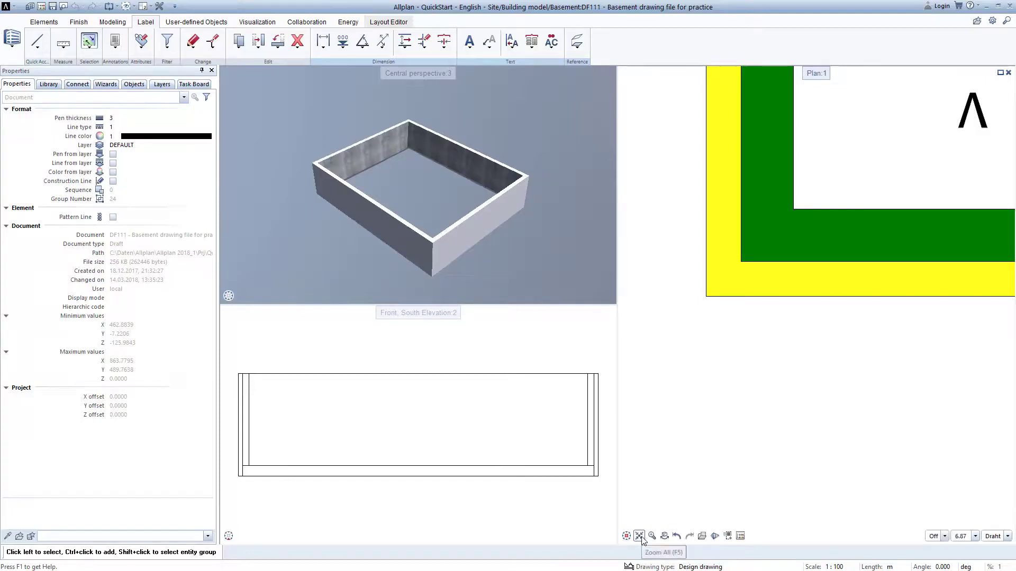
- Zoom to fit the plan and select the south wall to inspect it across the viewports, then deselect it
click(639, 535)
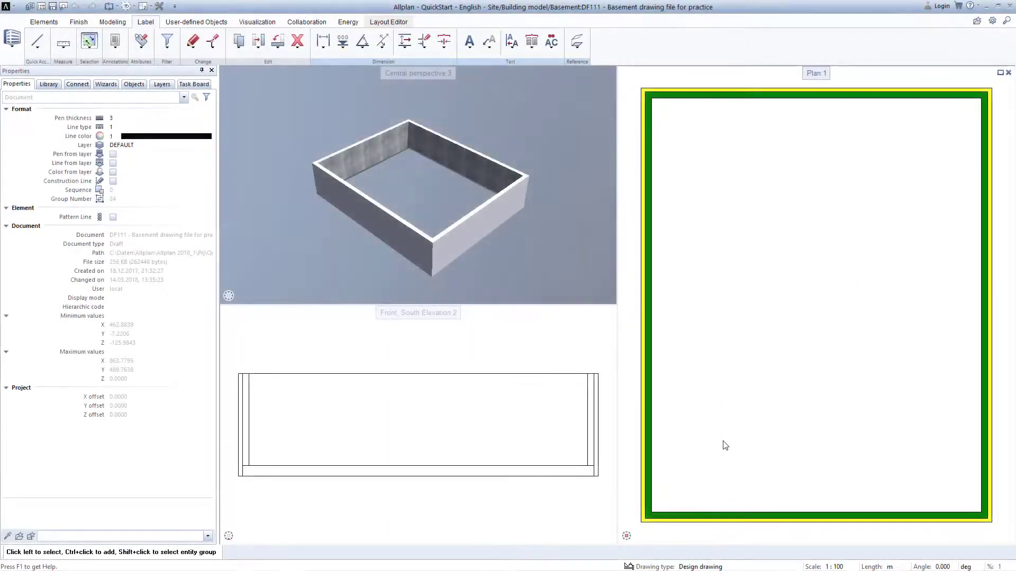
click(735, 516)
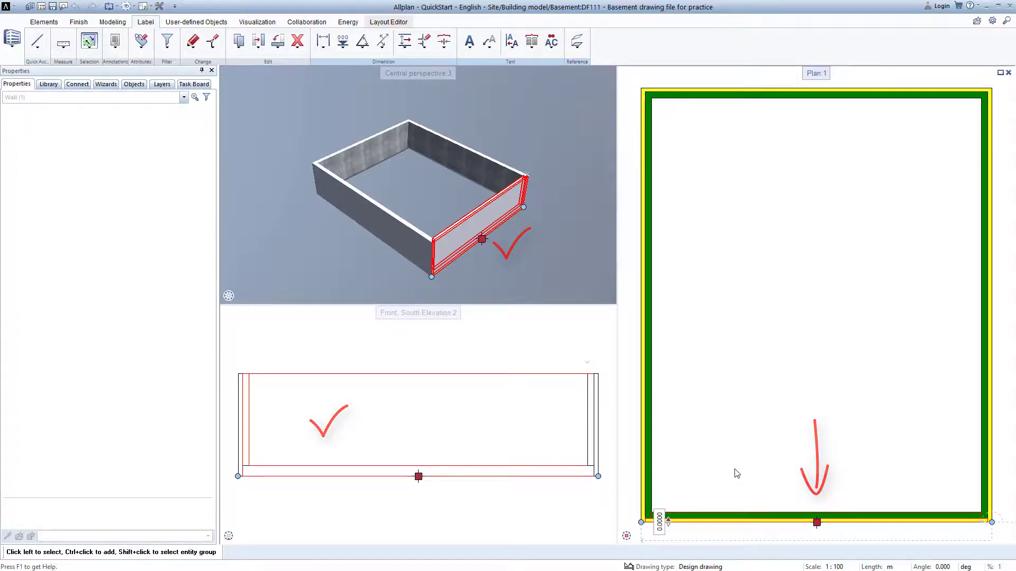
key(Escape)
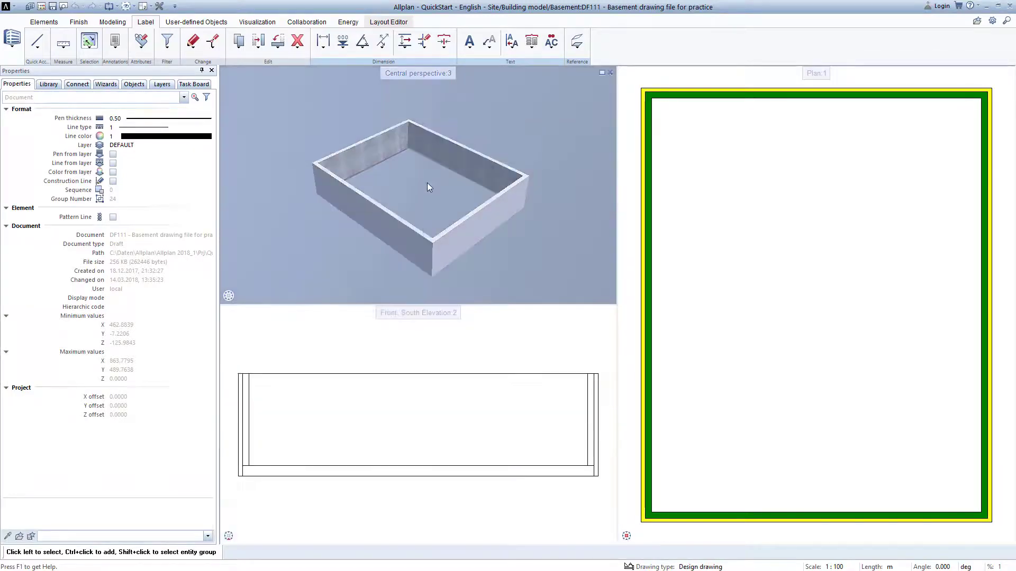
- Move the central perspective viewport below the front elevation viewport
drag(428, 314, 427, 409)
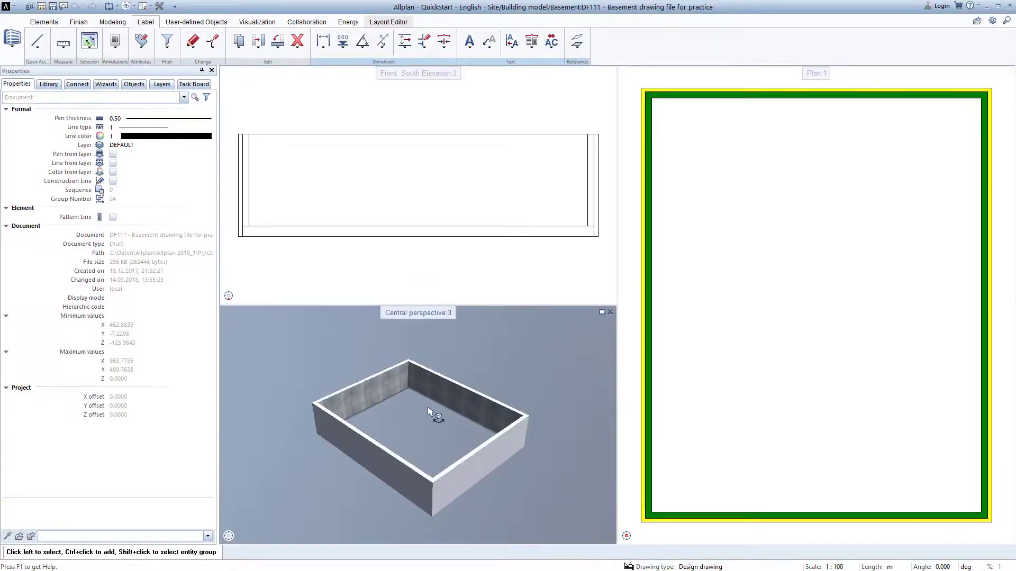
drag(421, 313, 349, 290)
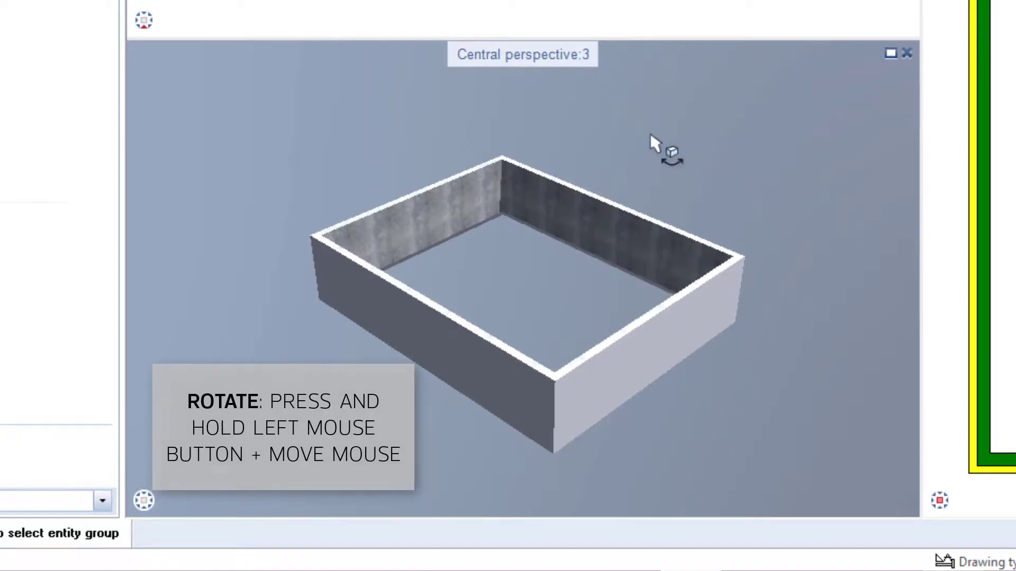
- Orbit and zoom the central perspective to examine the basement walls in 3D
drag(650, 135, 681, 122)
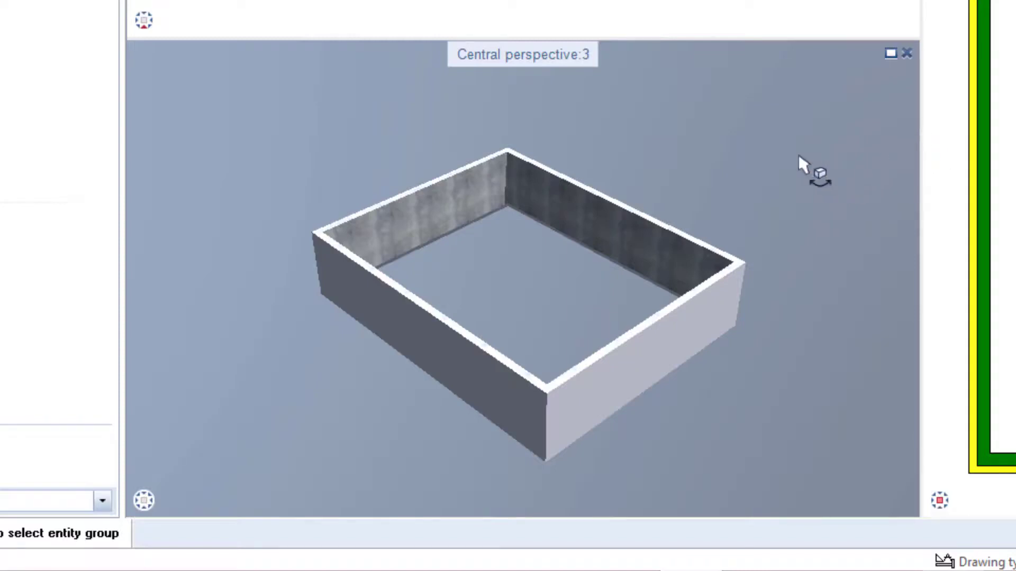
drag(799, 156, 805, 188)
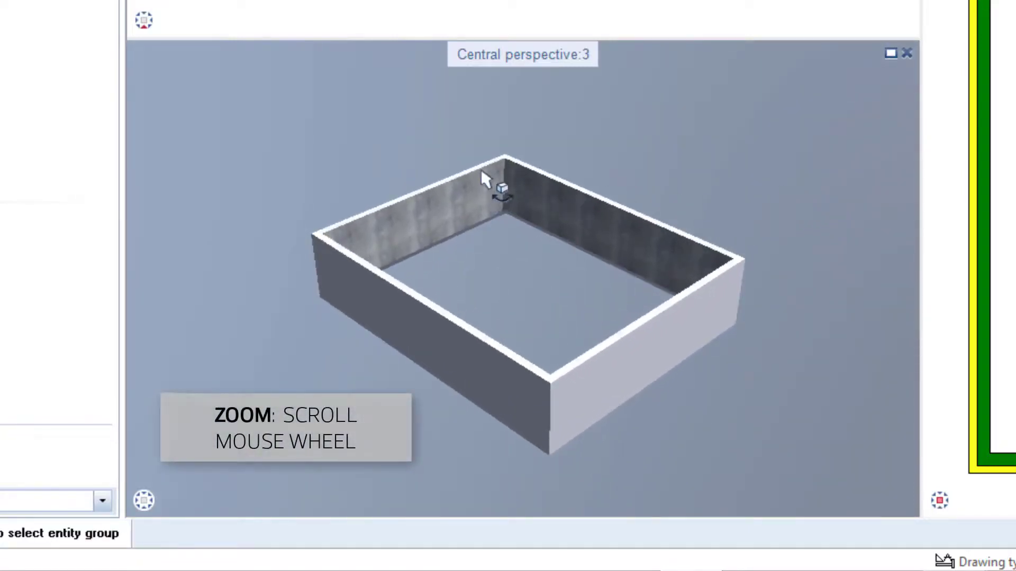
scroll(503, 163, up, 2)
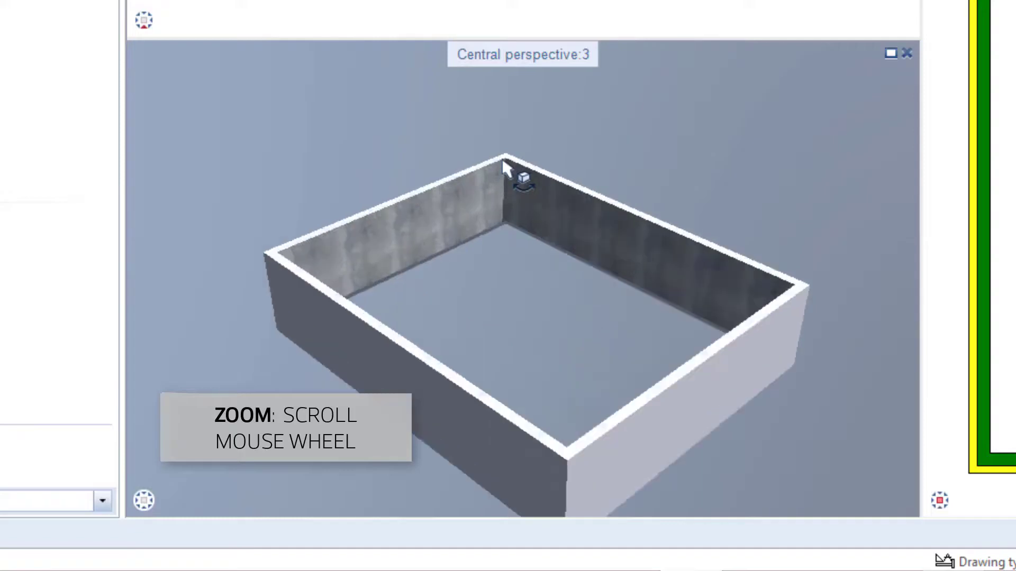
- Zoom and pan the central perspective to look closely at a wall corner of the basement
scroll(504, 163, up, 5)
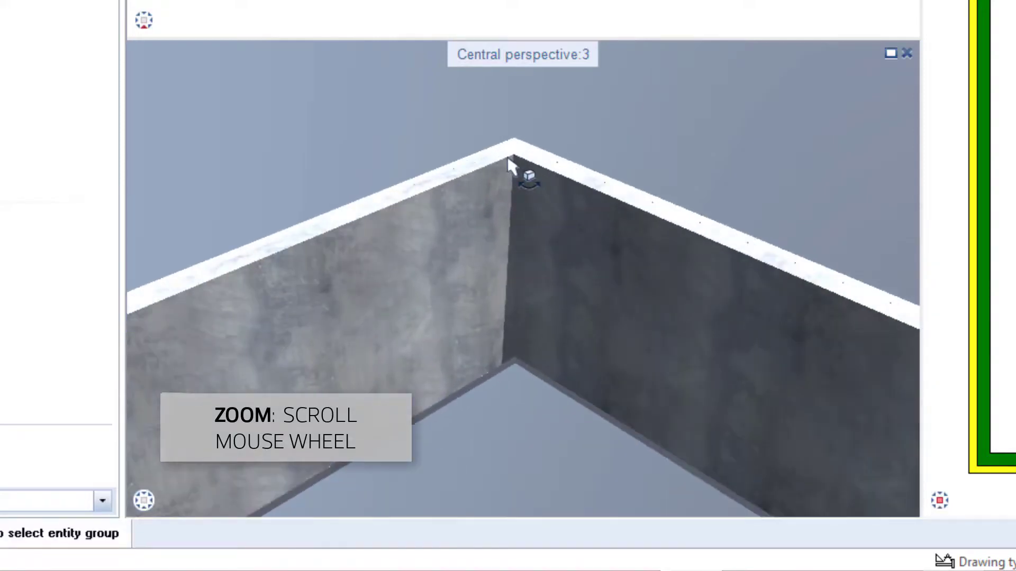
scroll(508, 164, down, 6)
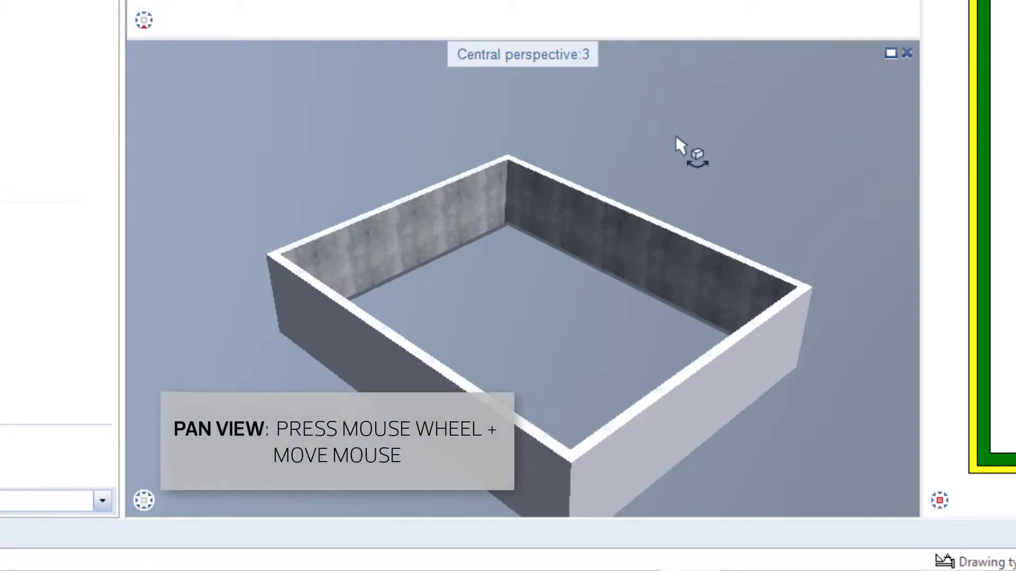
middle_drag(675, 134, 751, 116)
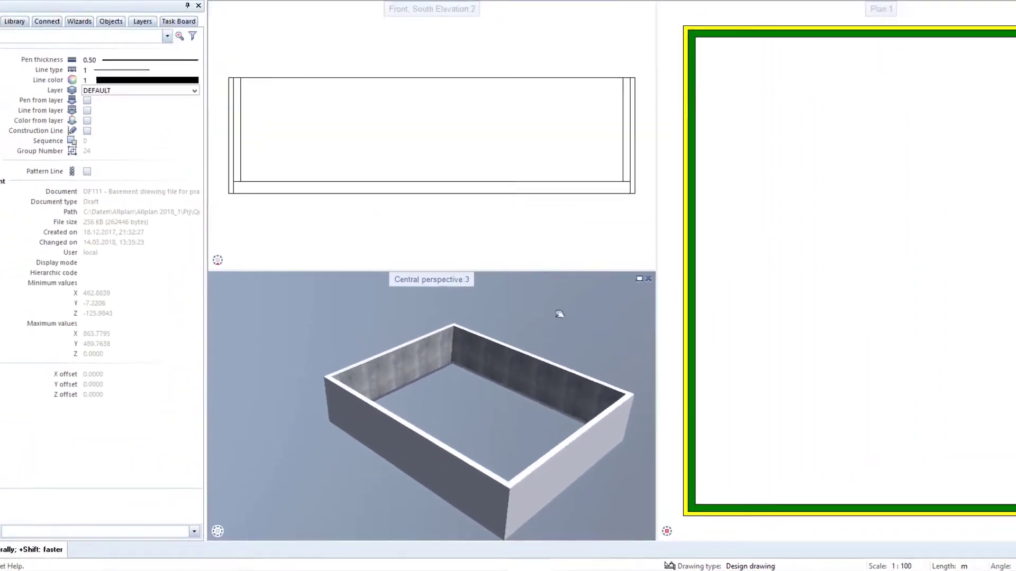
middle_drag(559, 314, 481, 343)
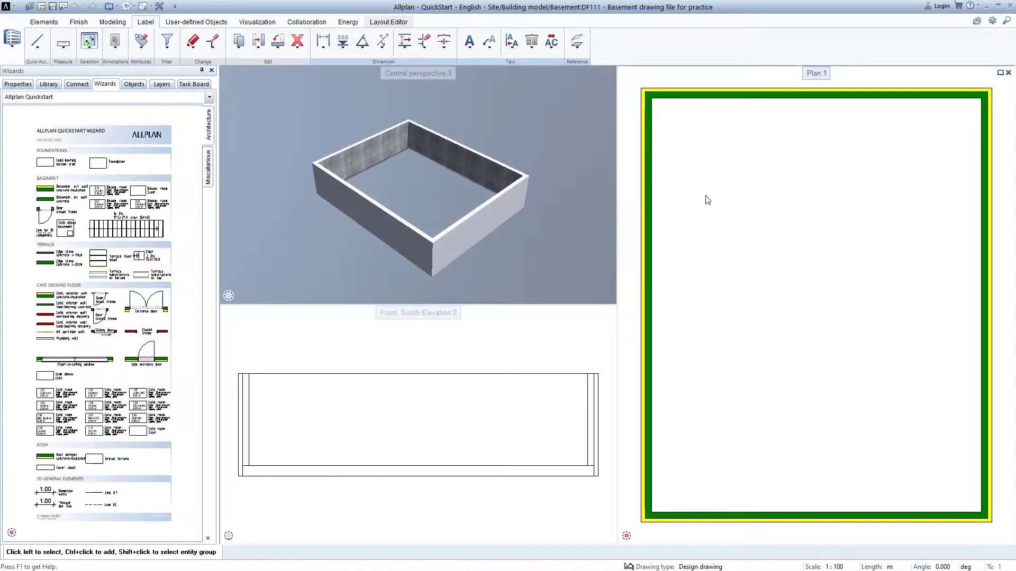
- Switch to a single viewport and briefly start and cancel the Text tool to show the crosshairs
click(149, 7)
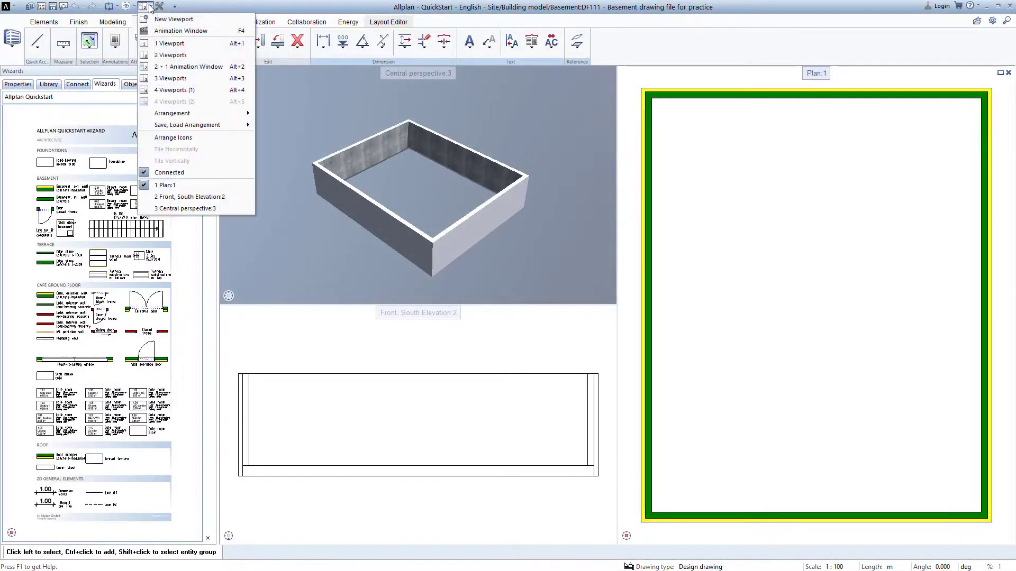
click(169, 43)
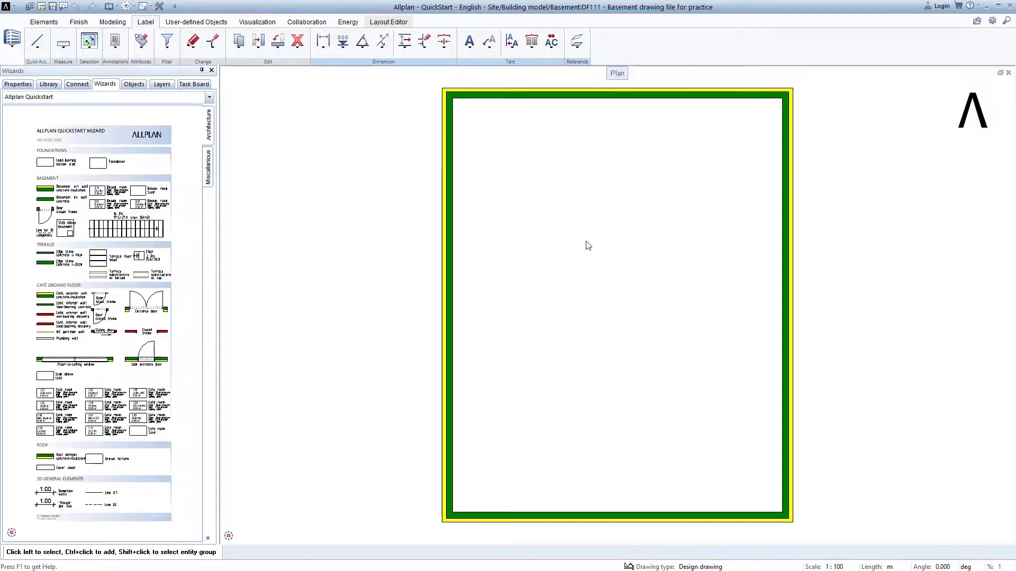
click(469, 41)
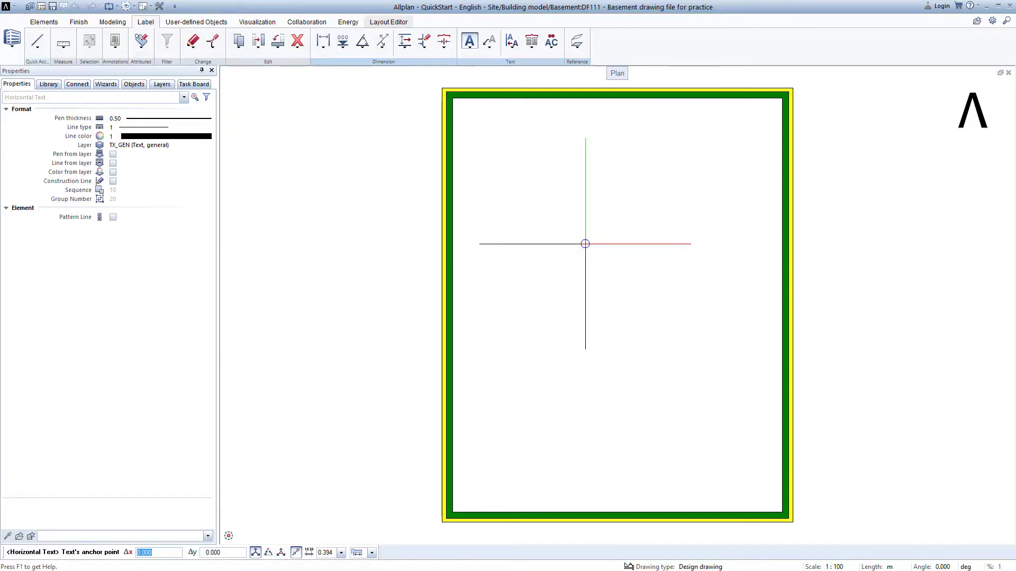
key(Escape)
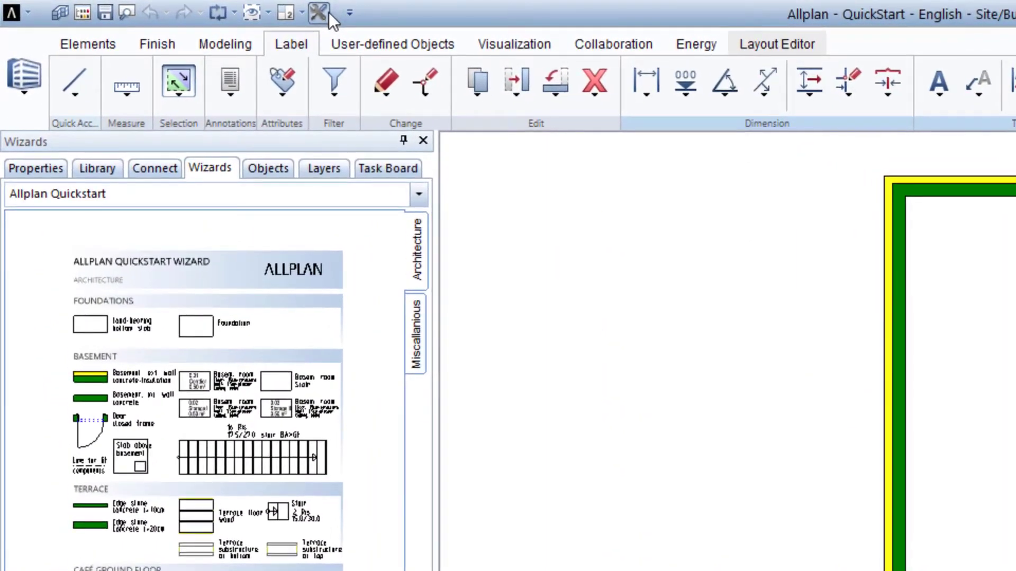
- Review the crosshair size options in the mouse and crosshairs Options, then cancel the dialog
click(191, 9)
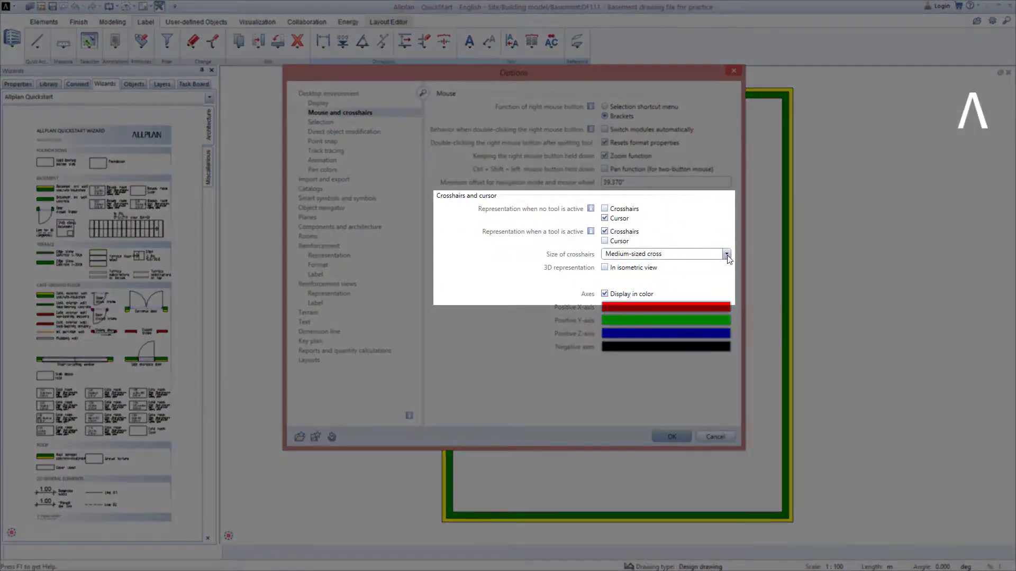
click(726, 254)
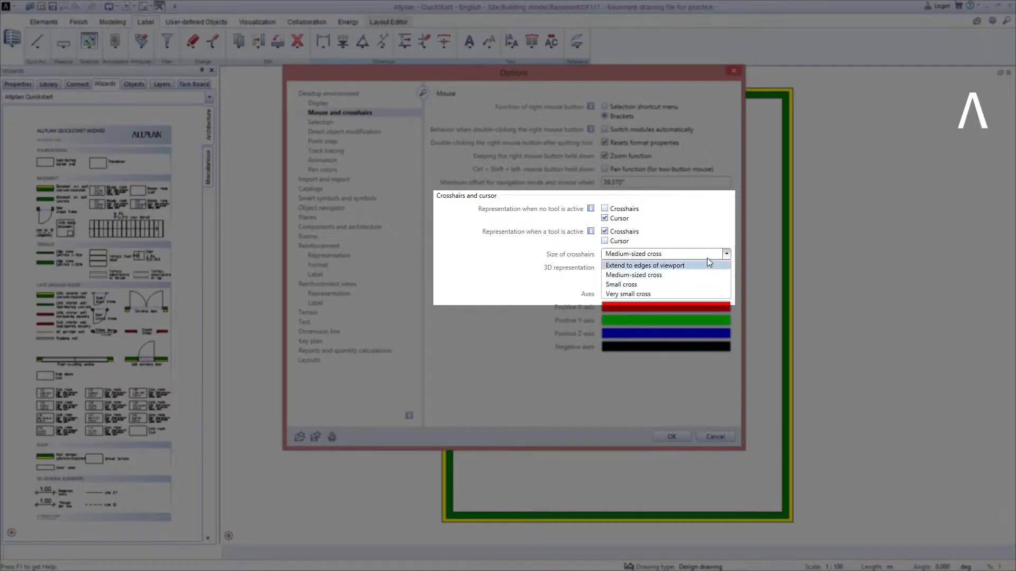
click(707, 254)
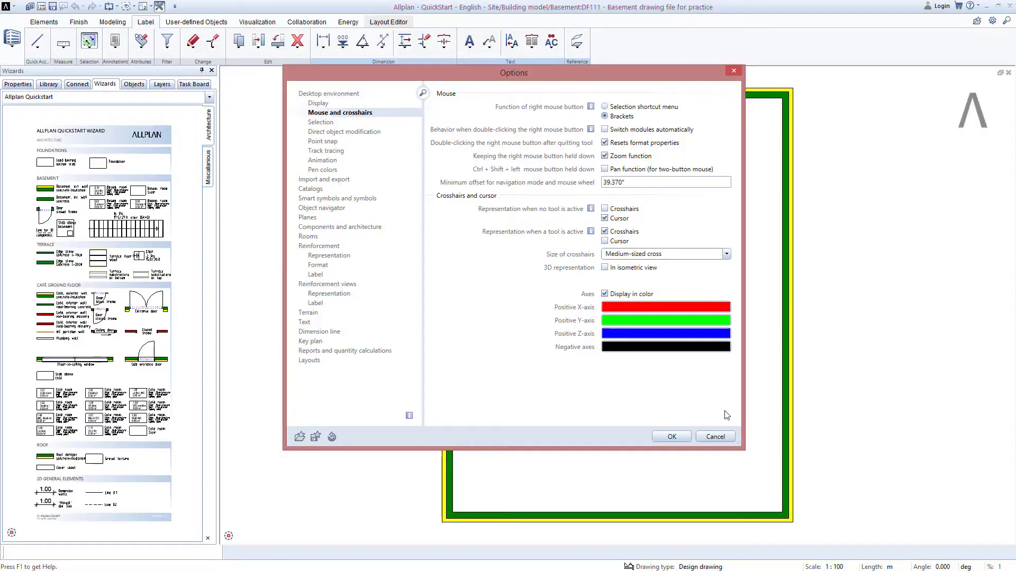
click(715, 437)
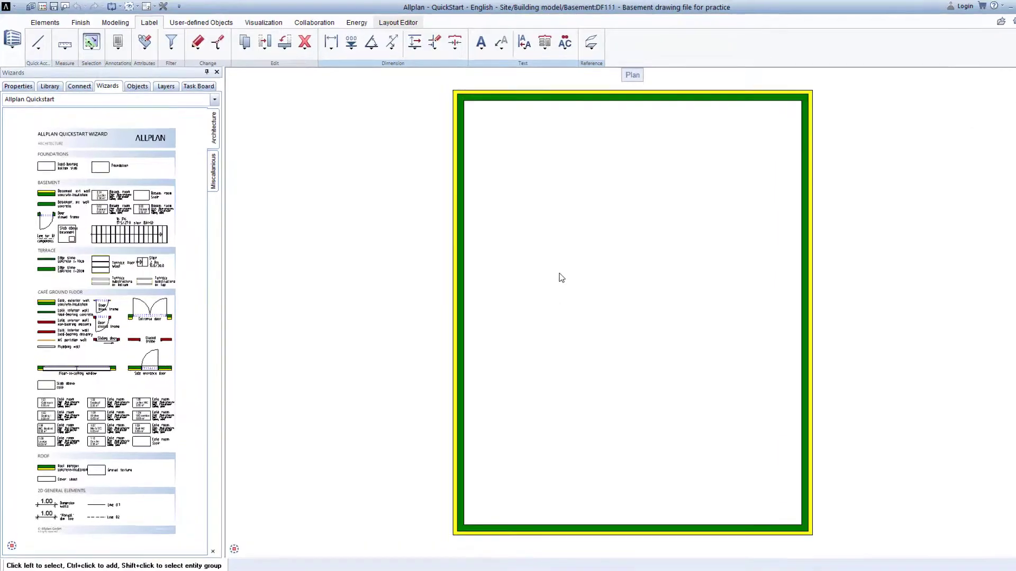
- Restore the three-viewport arrangement with plan, elevation and perspective
click(257, 11)
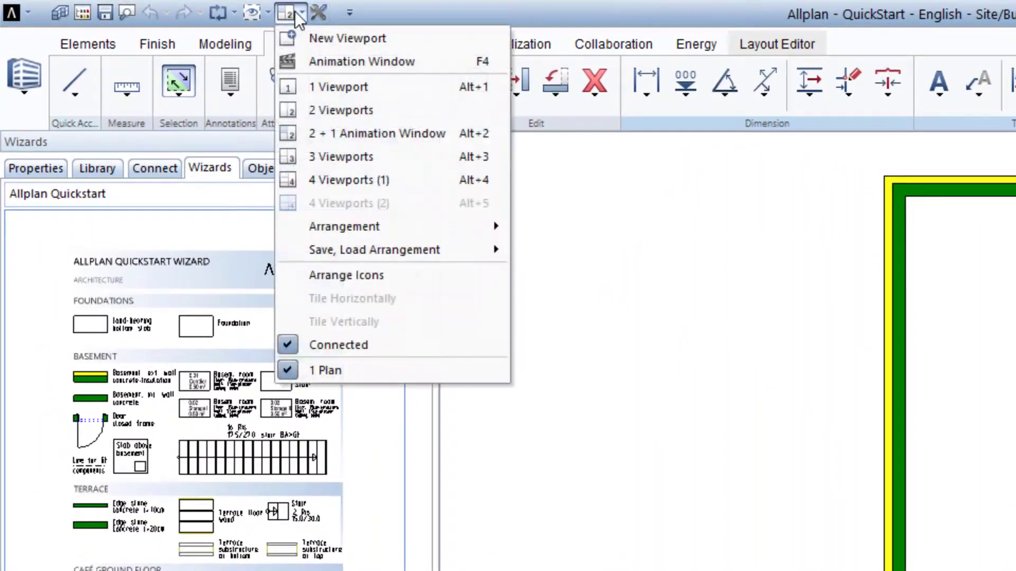
click(354, 135)
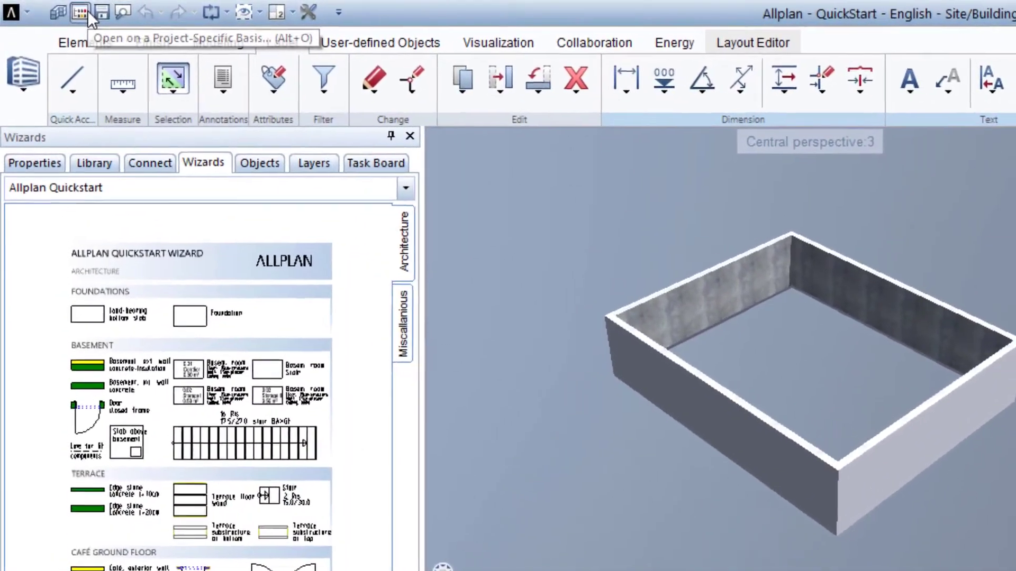
- Open drawing file 101 Foundations drawing file for practice as the active file, keeping the Basement files visible
click(67, 9)
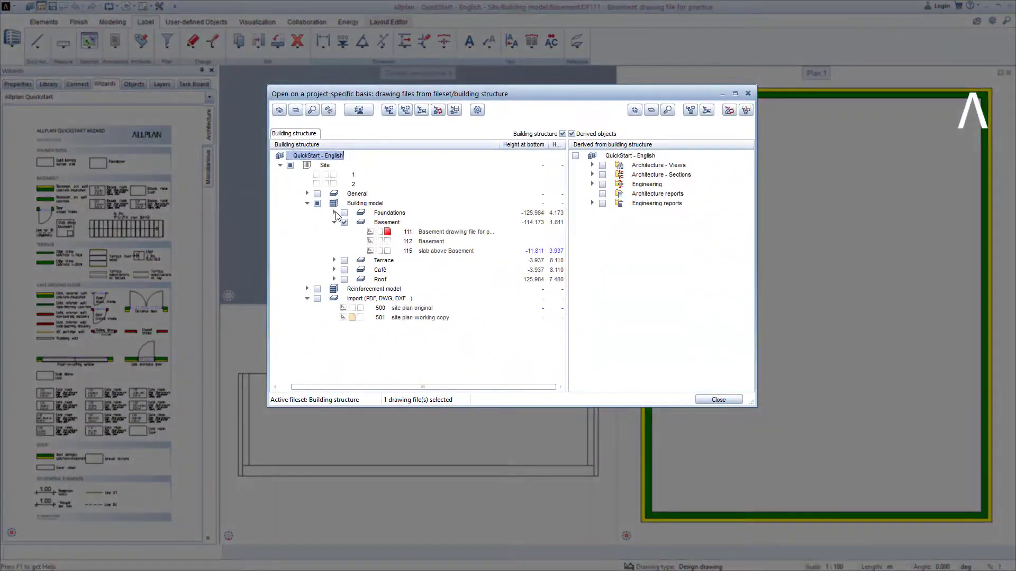
click(334, 213)
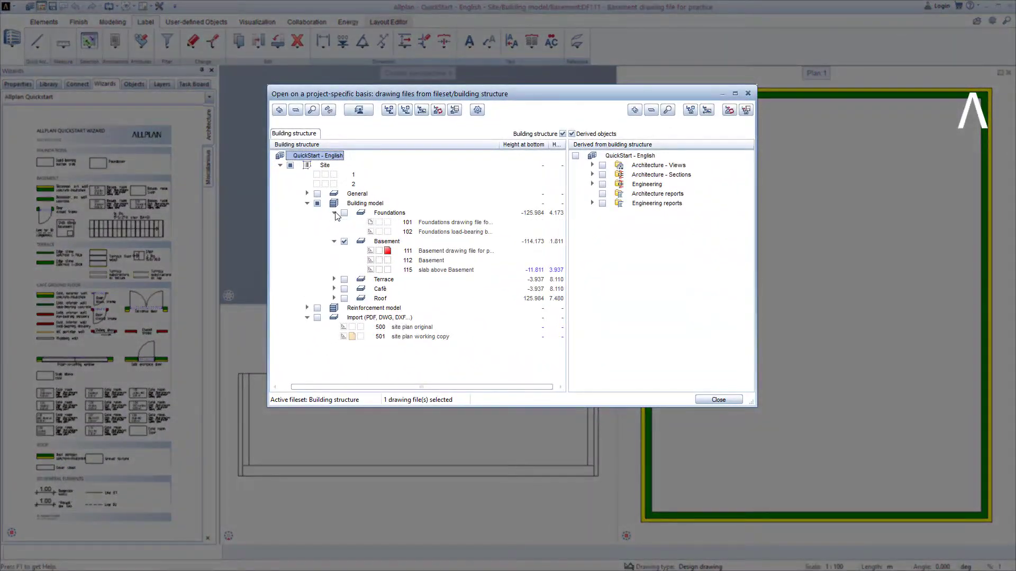
click(388, 223)
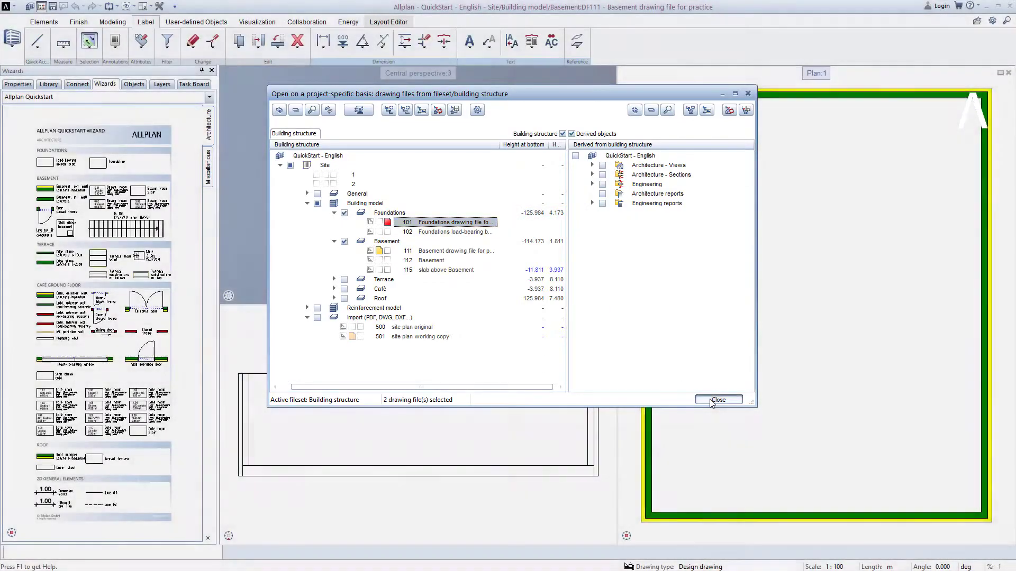
click(710, 400)
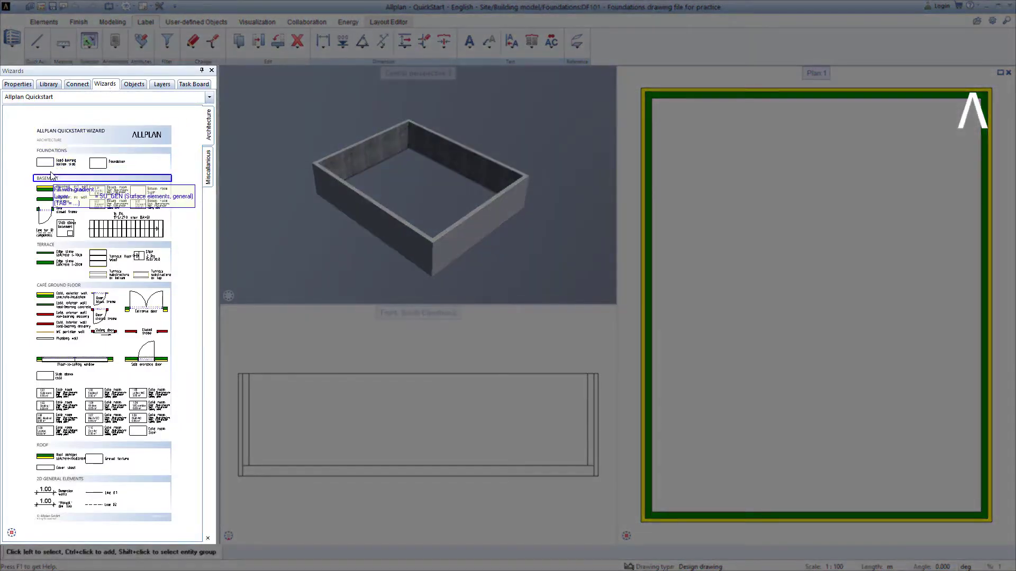
- Start the Load-bearing bottom slab wizard tool and set its first corner at the outer bottom-left corner of the basement walls
scroll(38, 176, up, 2)
scroll(38, 177, up, 3)
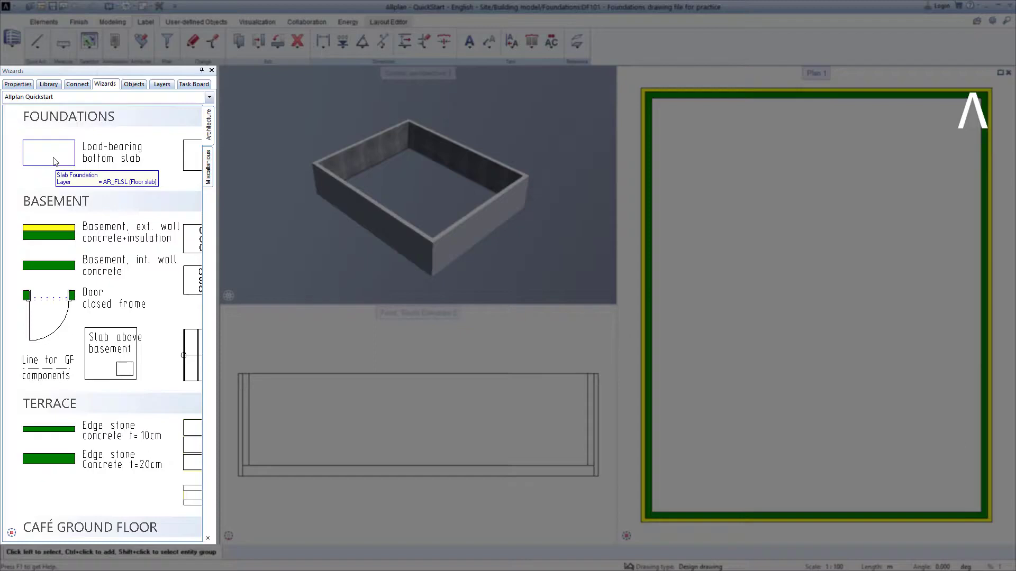
scroll(56, 161, up, 2)
scroll(56, 169, down, 4)
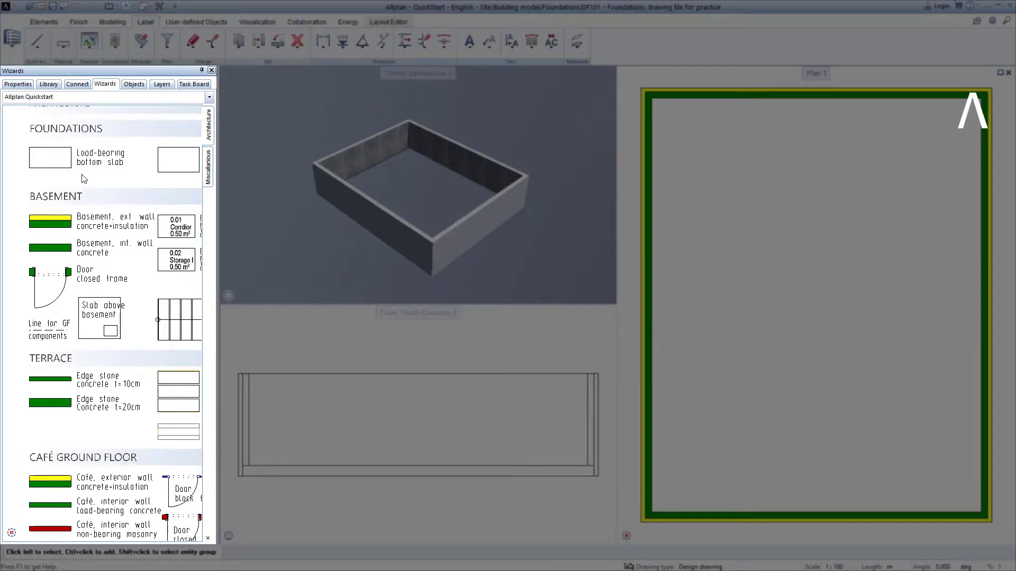
scroll(83, 179, down, 3)
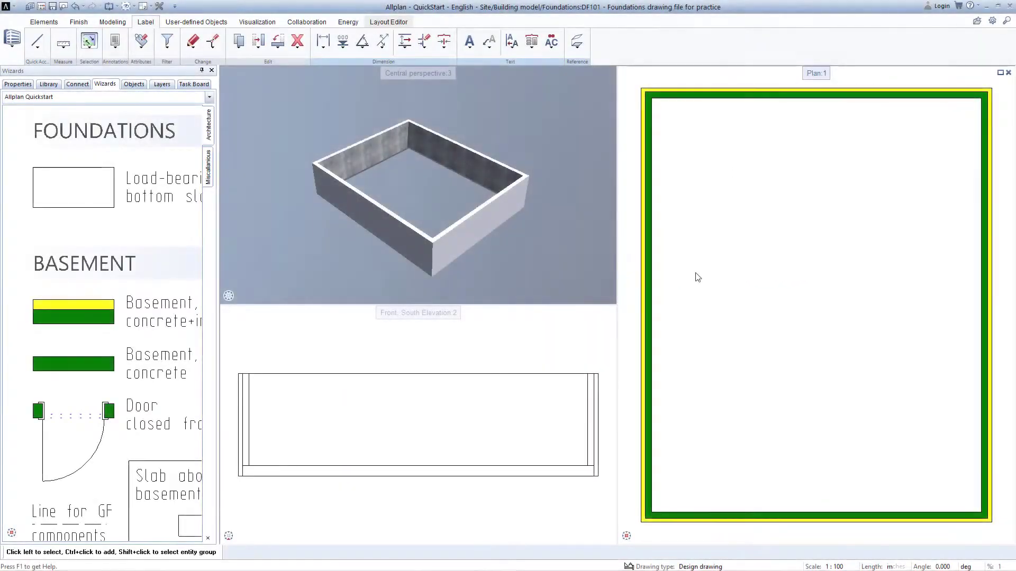
double_click(106, 179)
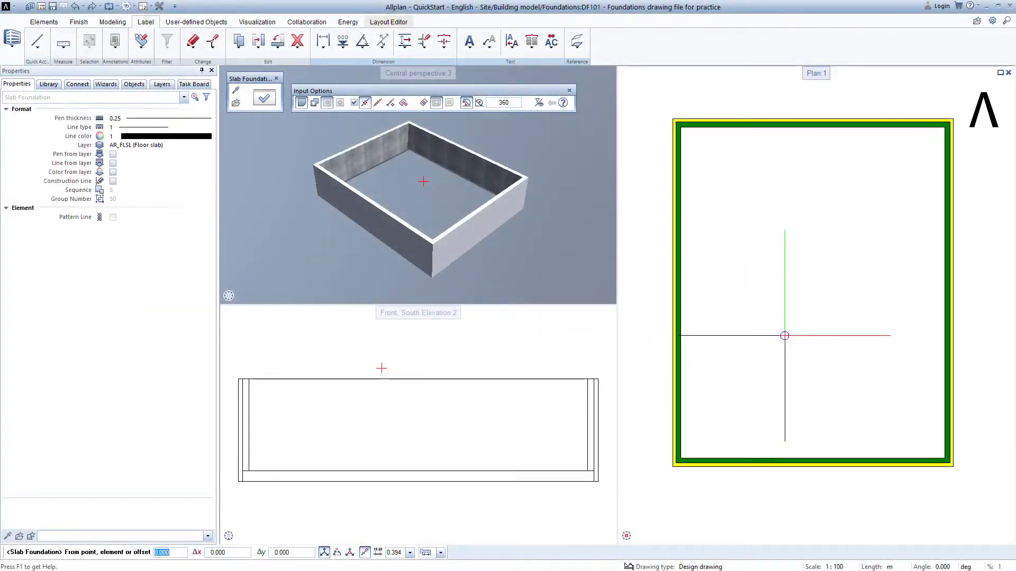
scroll(666, 480, up, 3)
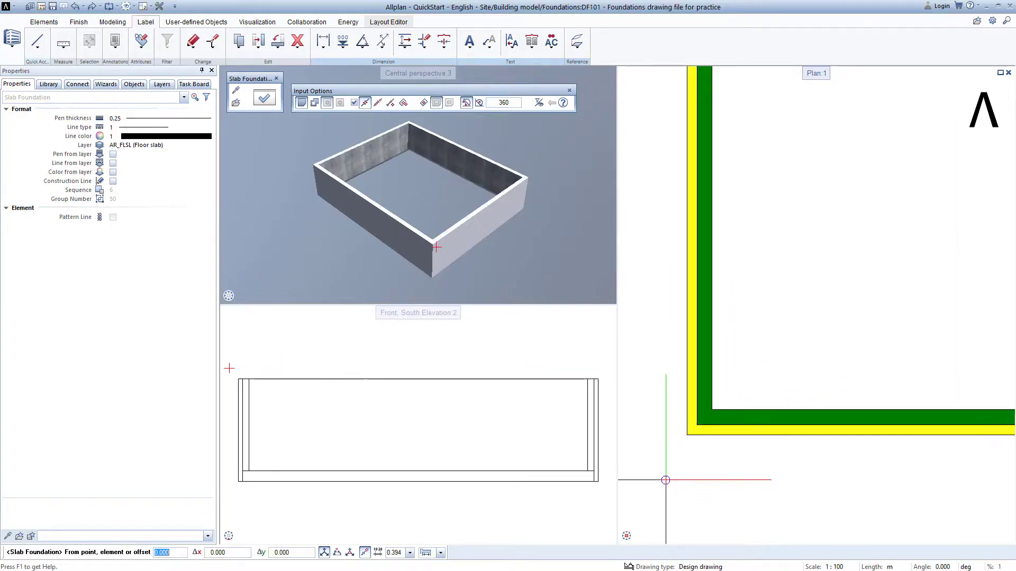
scroll(664, 455, up, 4)
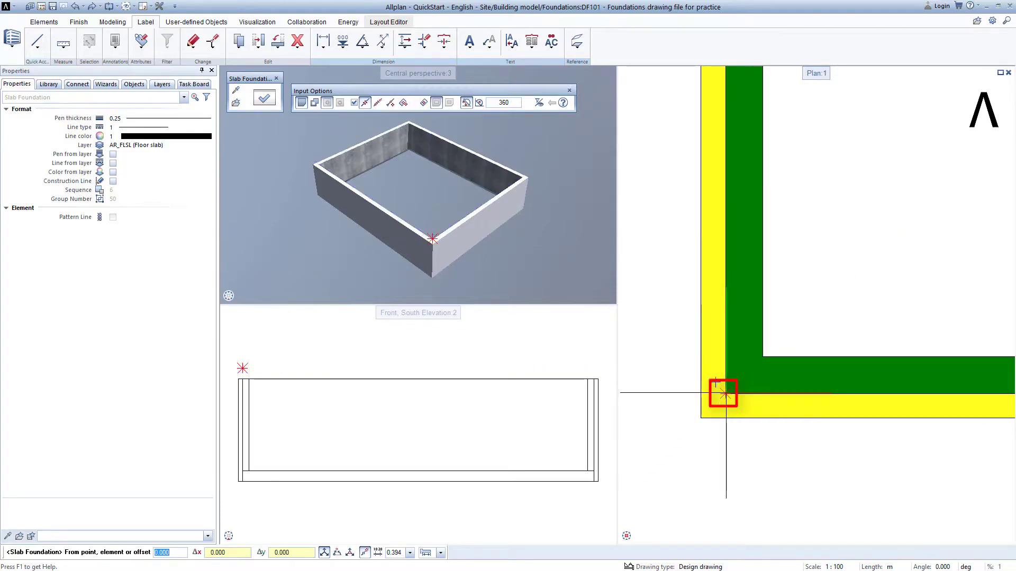
click(725, 394)
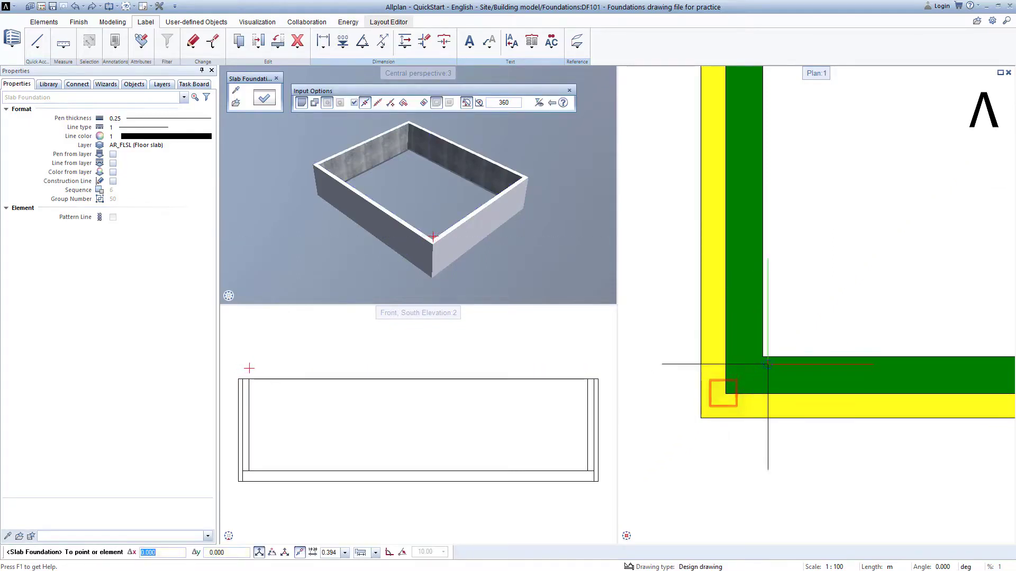
- Set the slab's opposite corner at the outer top-right wall corner to create the foundation slab, then exit the tool
scroll(873, 245, down, 4)
middle_drag(900, 208, 589, 550)
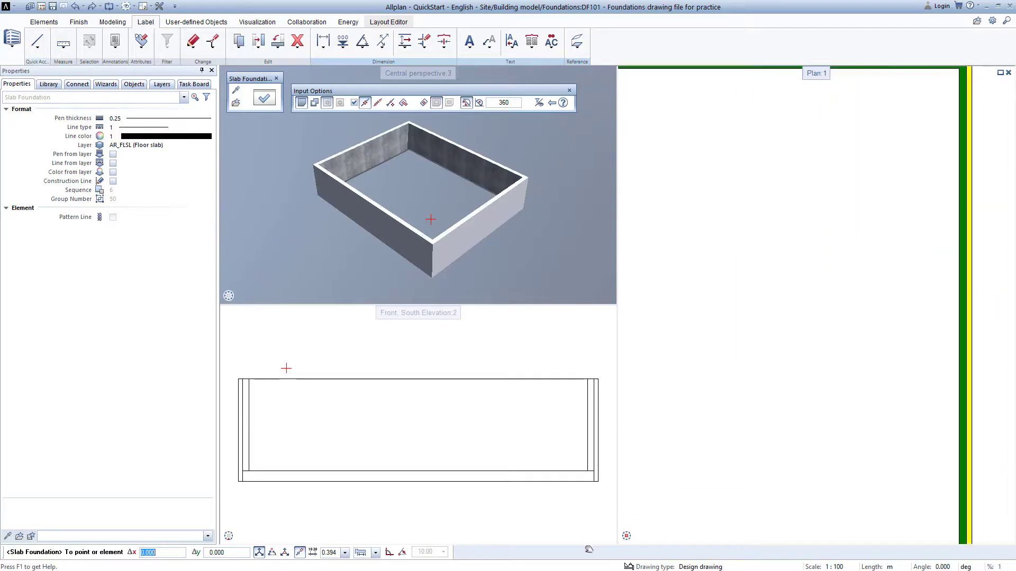
scroll(817, 356, down, 3)
scroll(902, 224, up, 5)
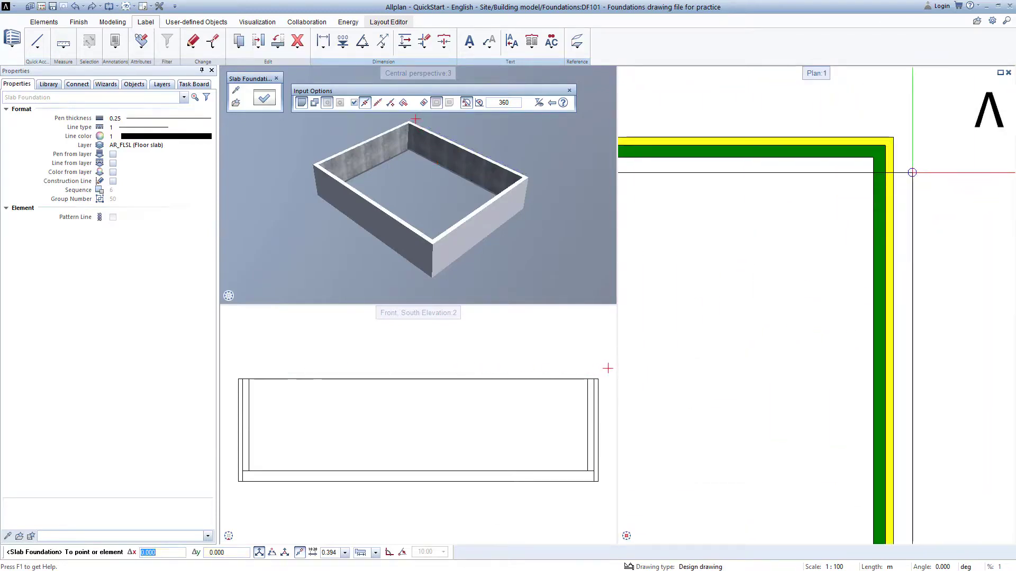
click(885, 144)
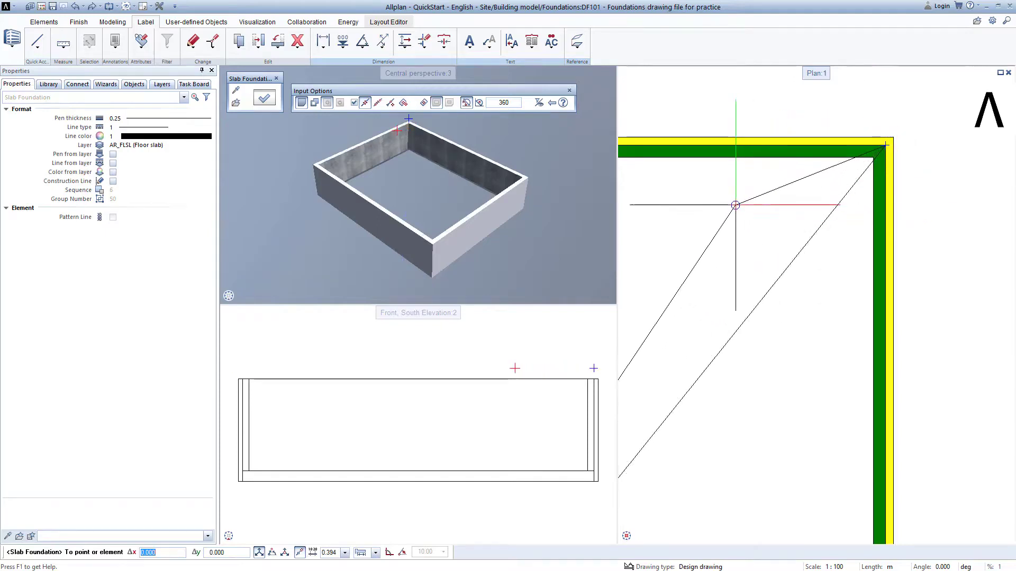
scroll(738, 273, down, 5)
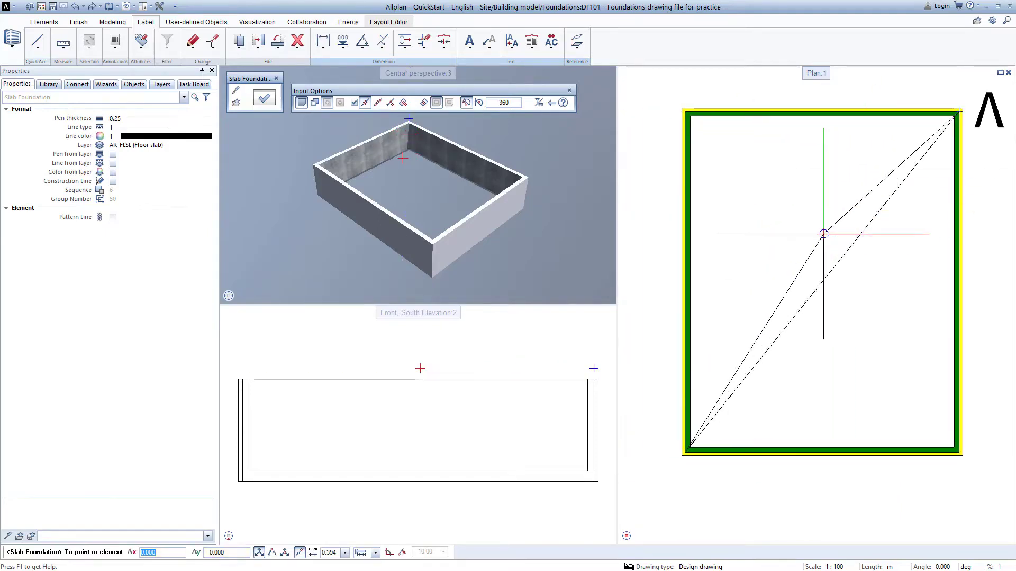
click(823, 233)
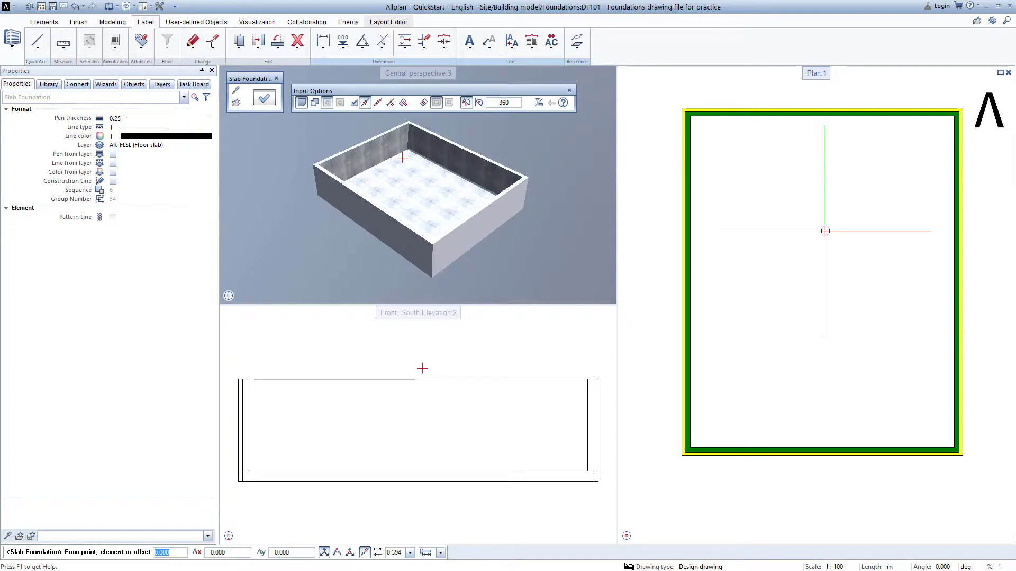
key(Escape)
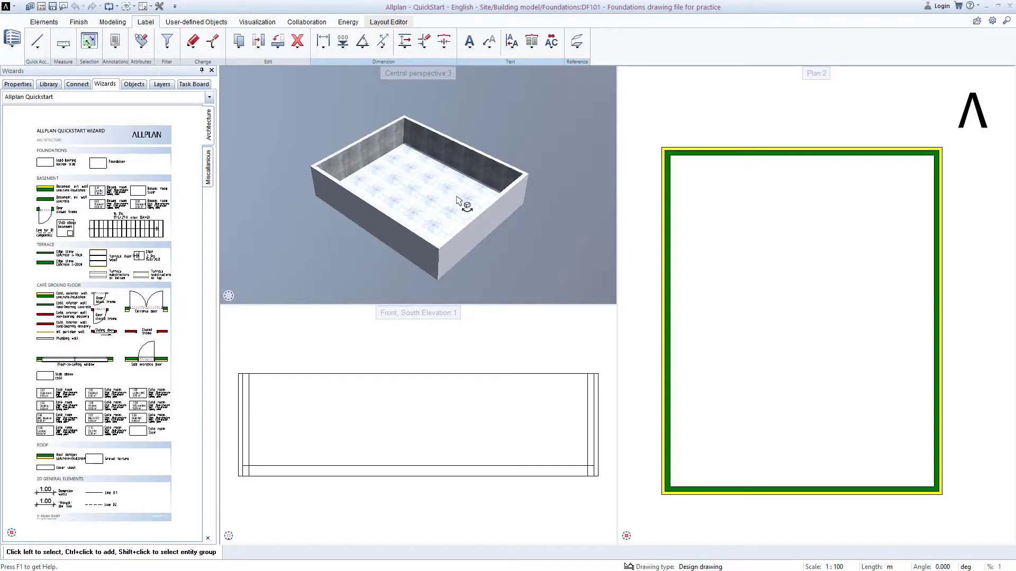
- Open drawing file 116 slab above Basement drawing file for practice as the active file
click(41, 7)
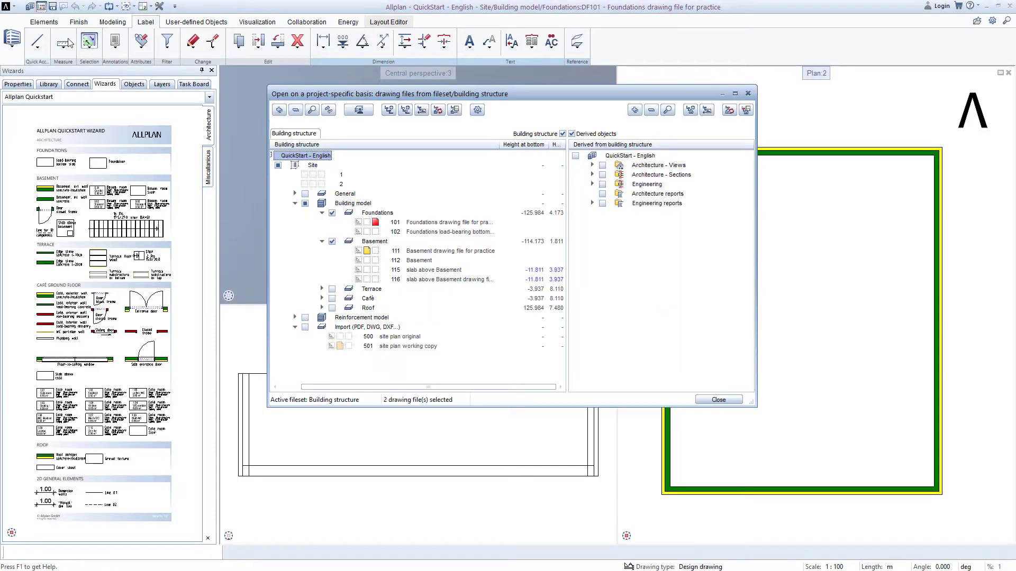
click(376, 282)
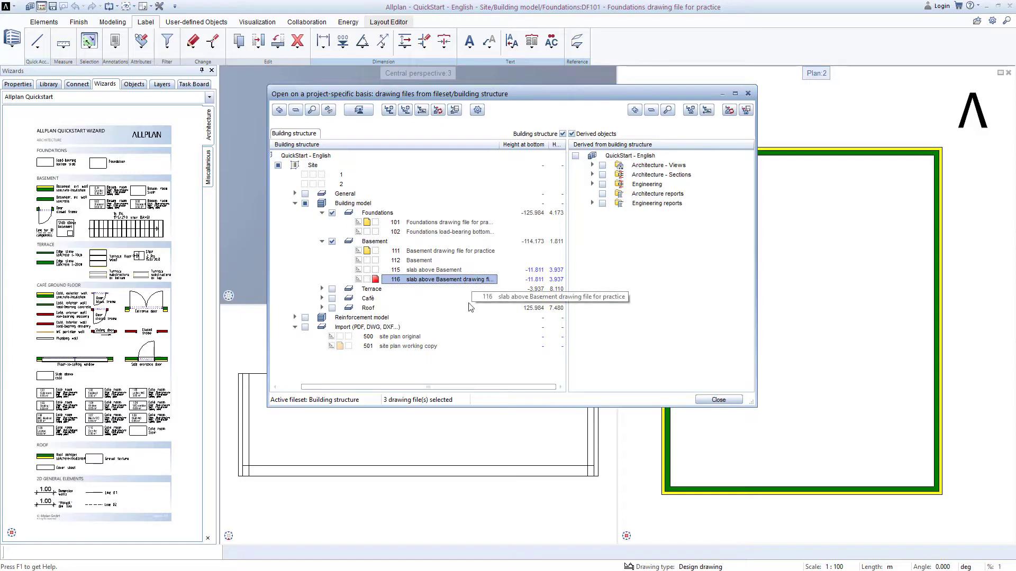
click(714, 401)
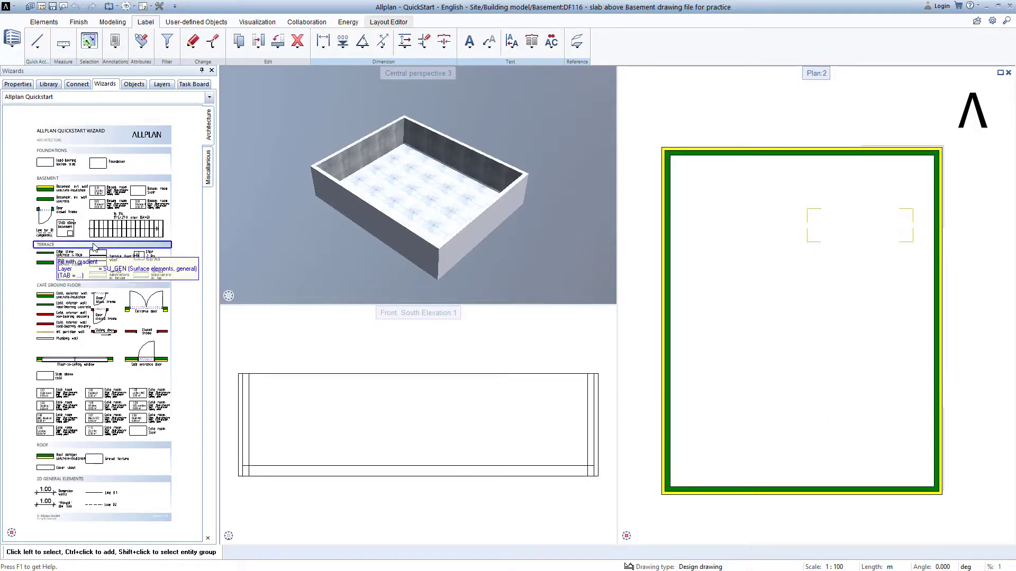
- Start the Slab above basement wizard tool and set its first corner at the outer bottom-right corner of the basement walls
scroll(63, 240, up, 5)
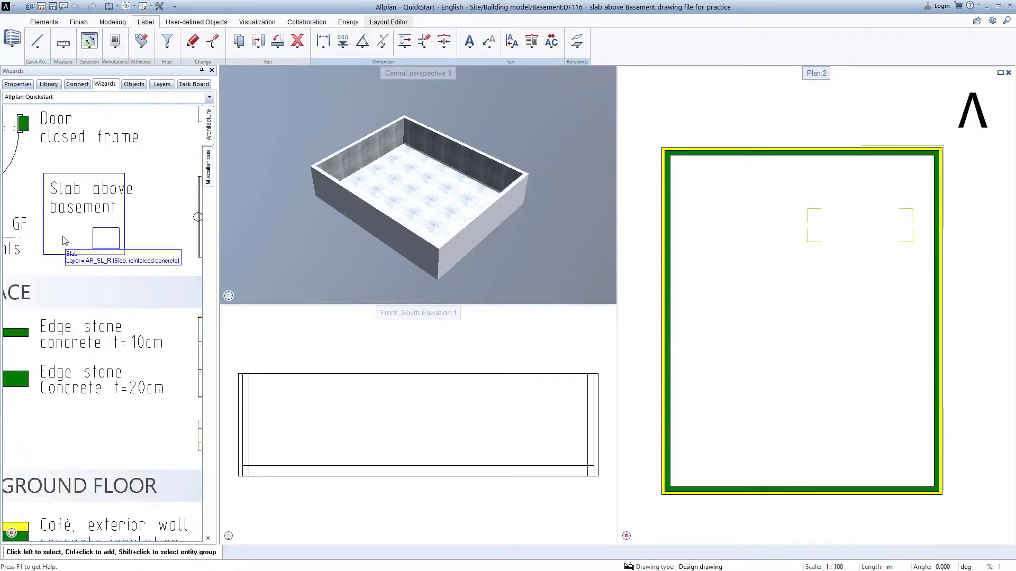
scroll(64, 240, up, 1)
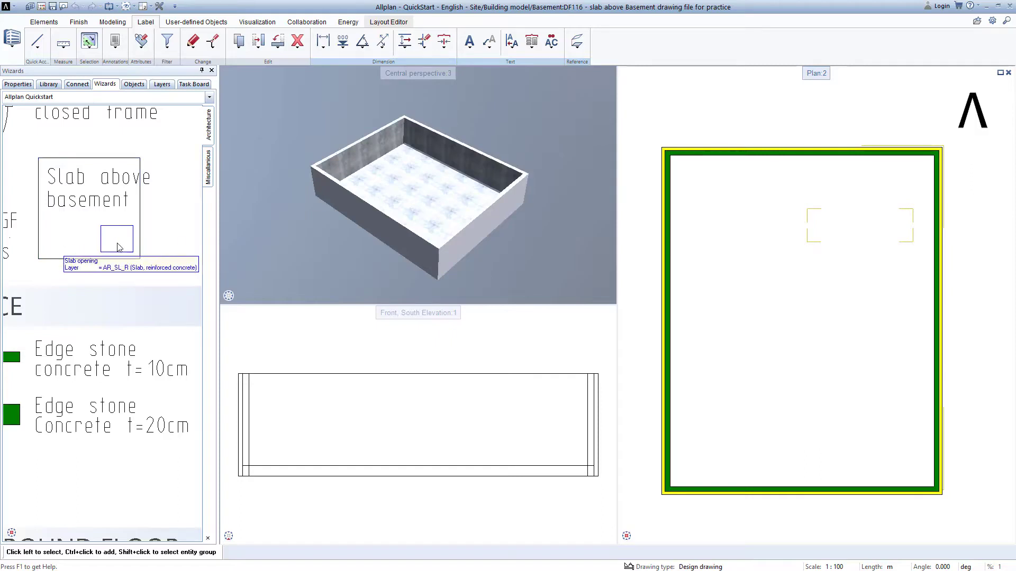
double_click(77, 235)
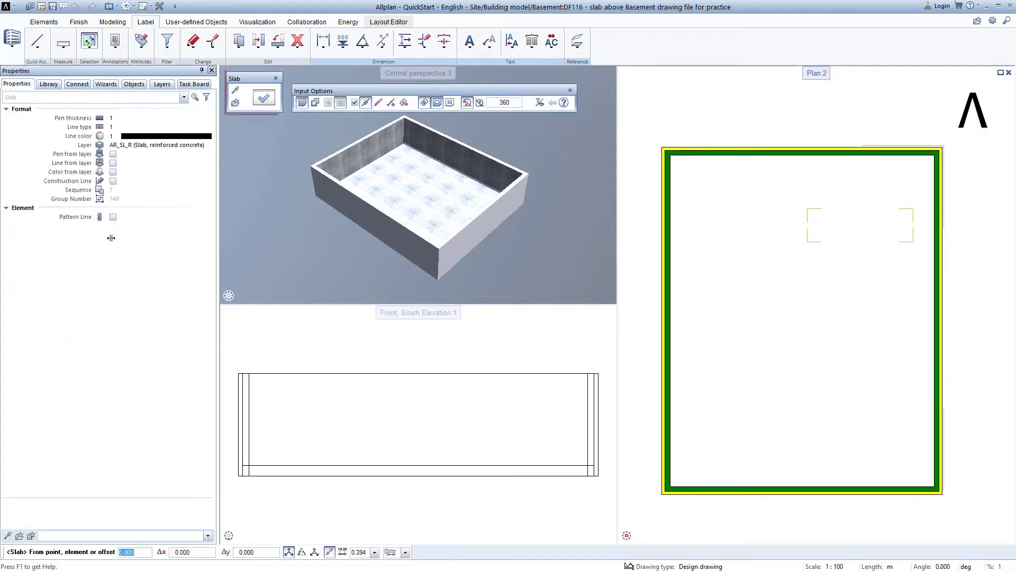
scroll(937, 495, up, 2)
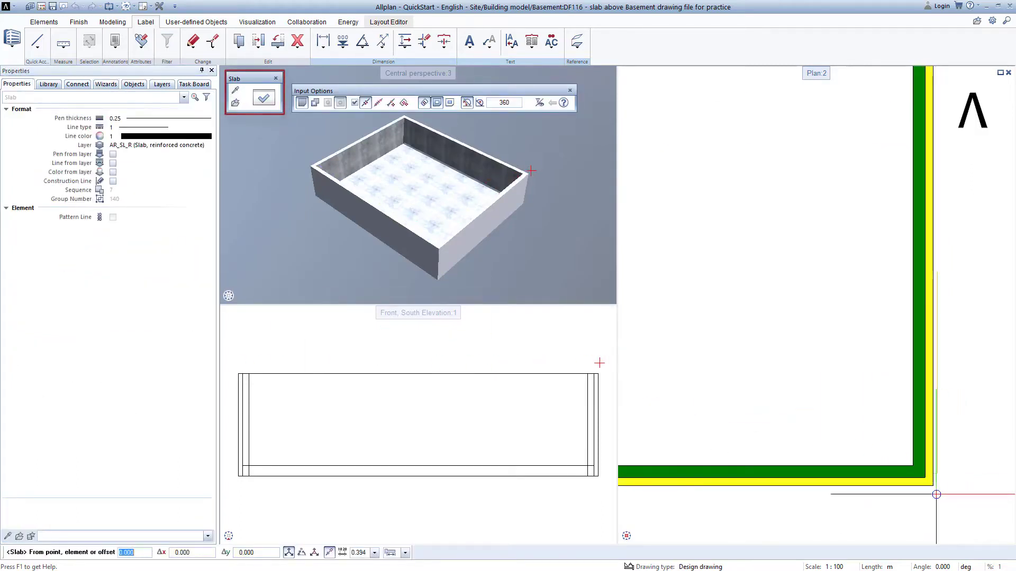
scroll(923, 484, up, 2)
click(927, 469)
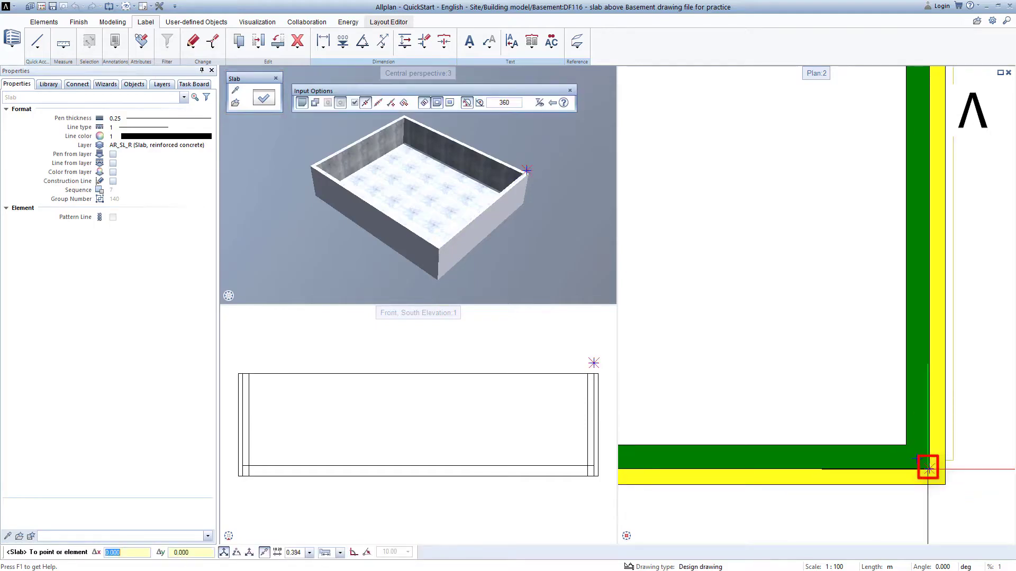
- Set the slab's opposite corner at the outer top-left wall corner to create the slab above the basement, then exit the tool
scroll(800, 410, down, 3)
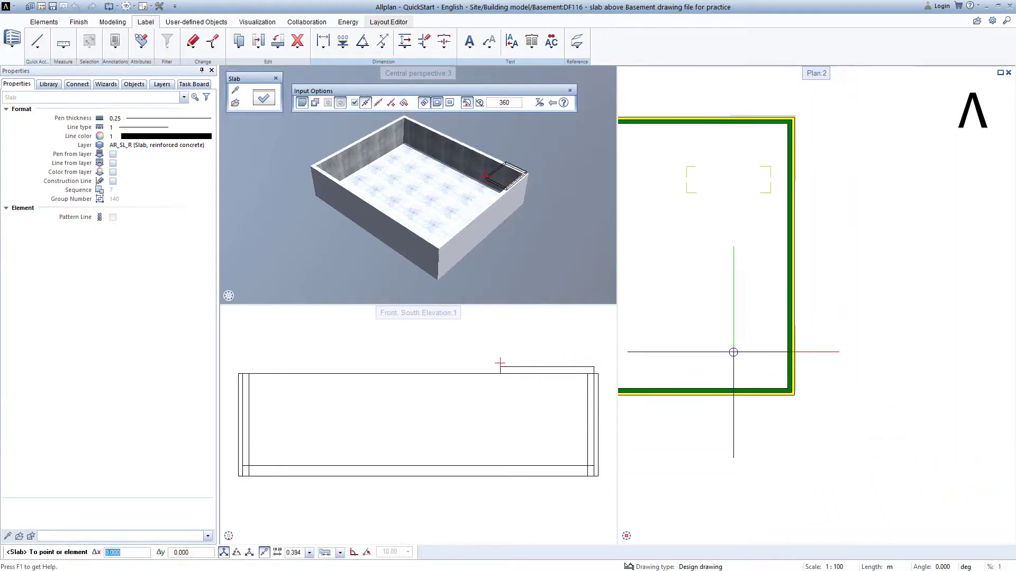
scroll(732, 347, down, 1)
middle_drag(721, 336, 1014, 477)
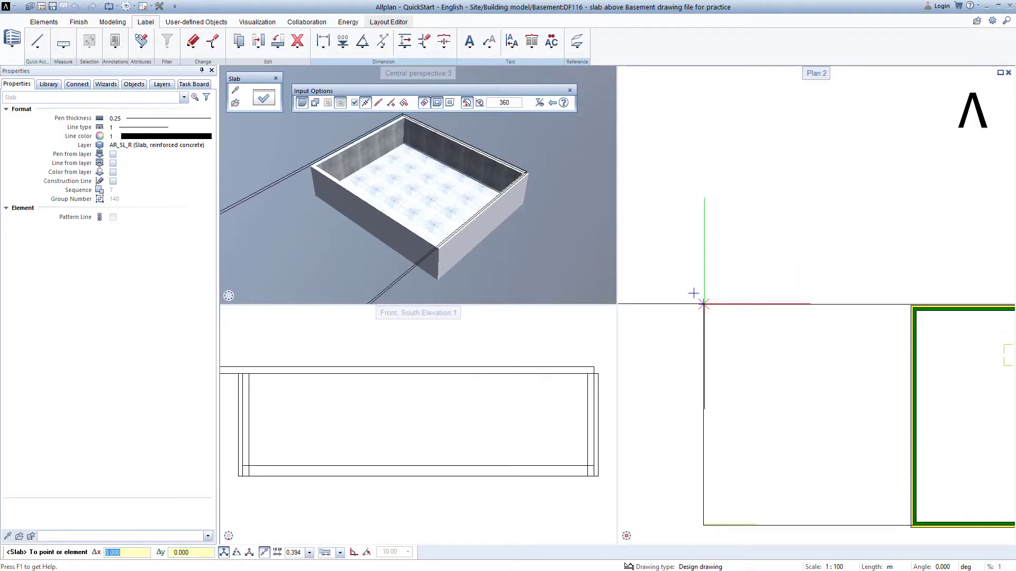
click(703, 305)
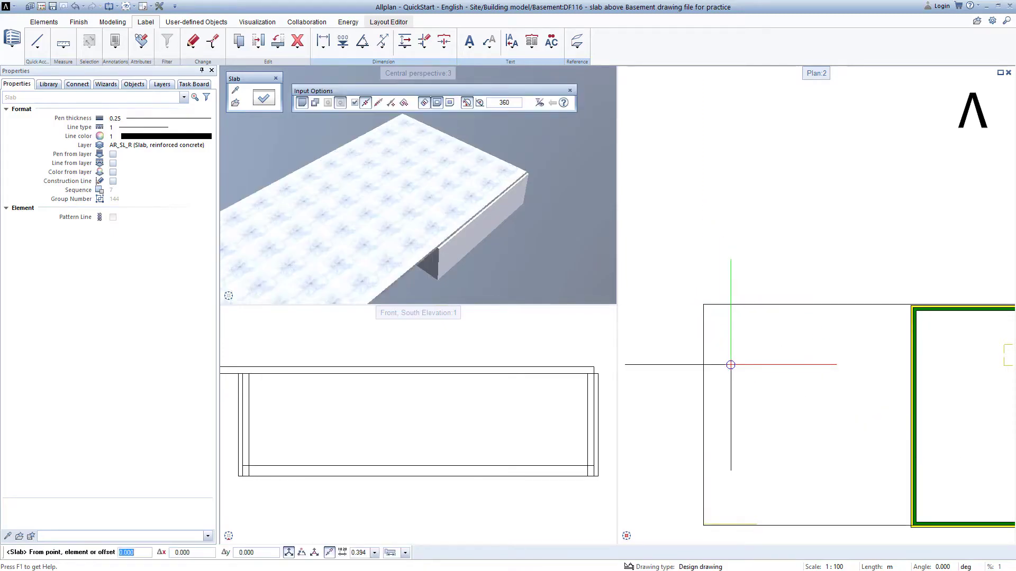
key(Escape)
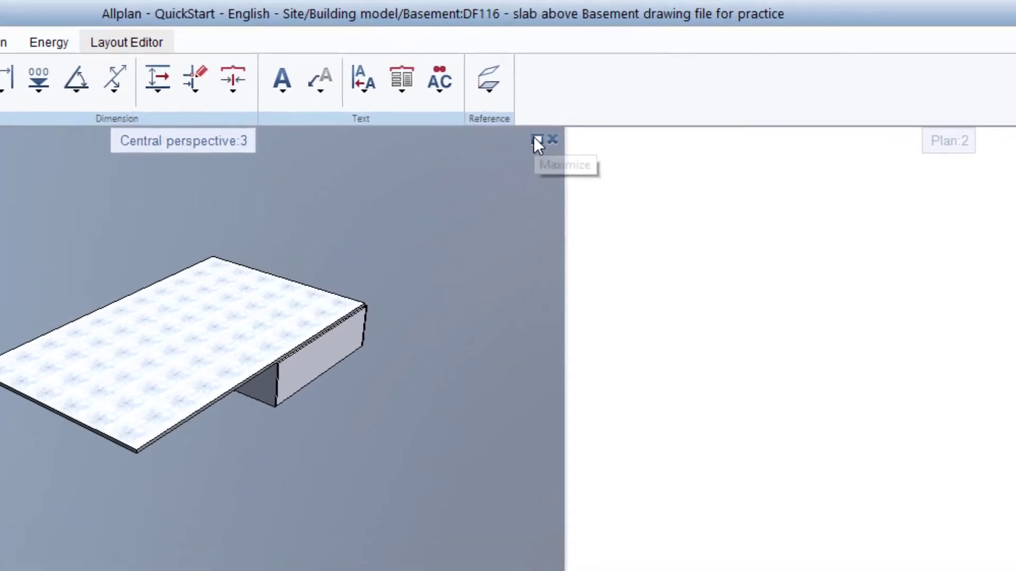
- Maximize the perspective viewport and orbit it to inspect the new slab above the basement
click(558, 117)
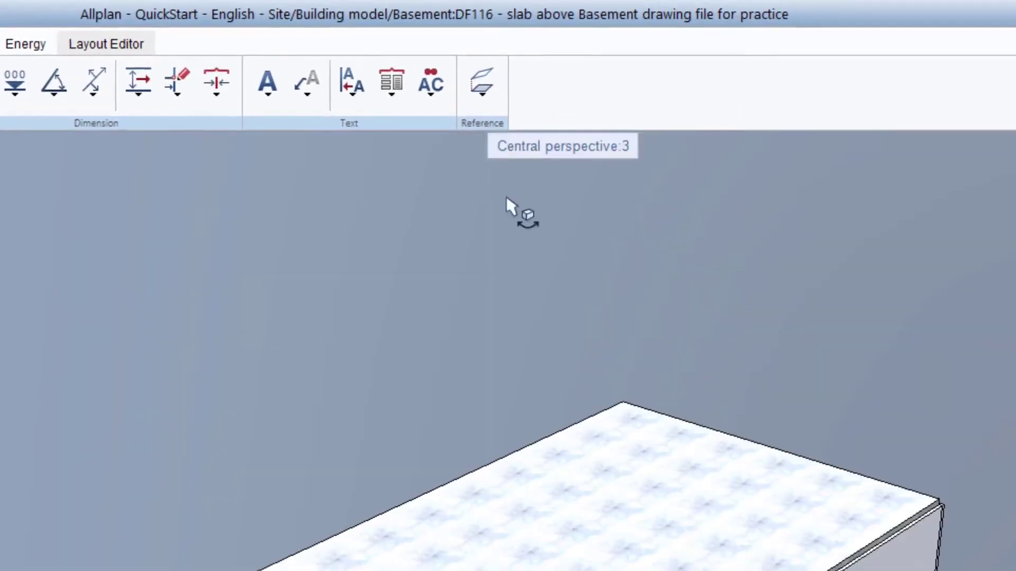
ctrl+drag(758, 218, 67, 237)
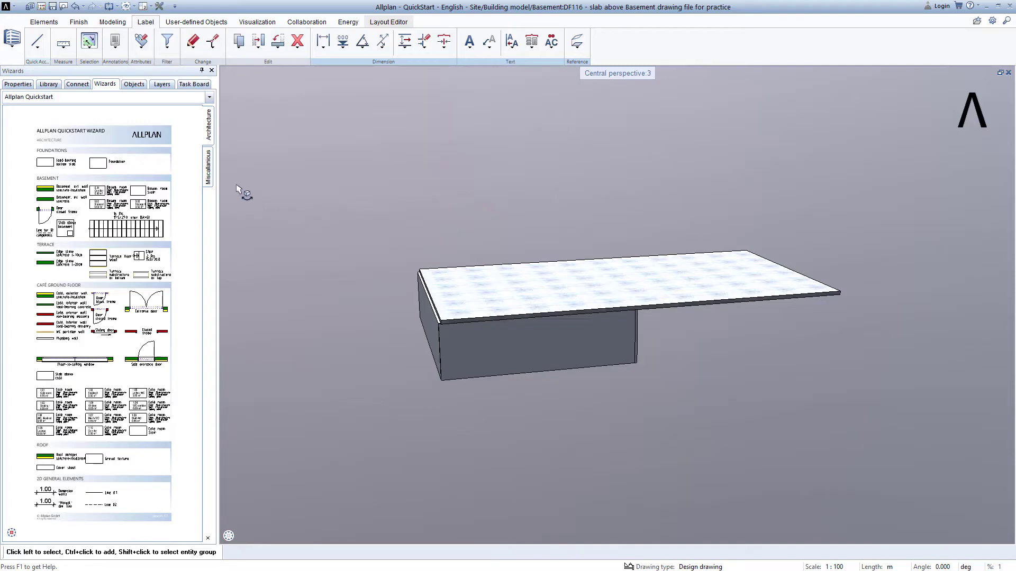
- Load the favorite drawing-file selection Structure_settings.xml in the drawing file structure dialog and close it
click(44, 8)
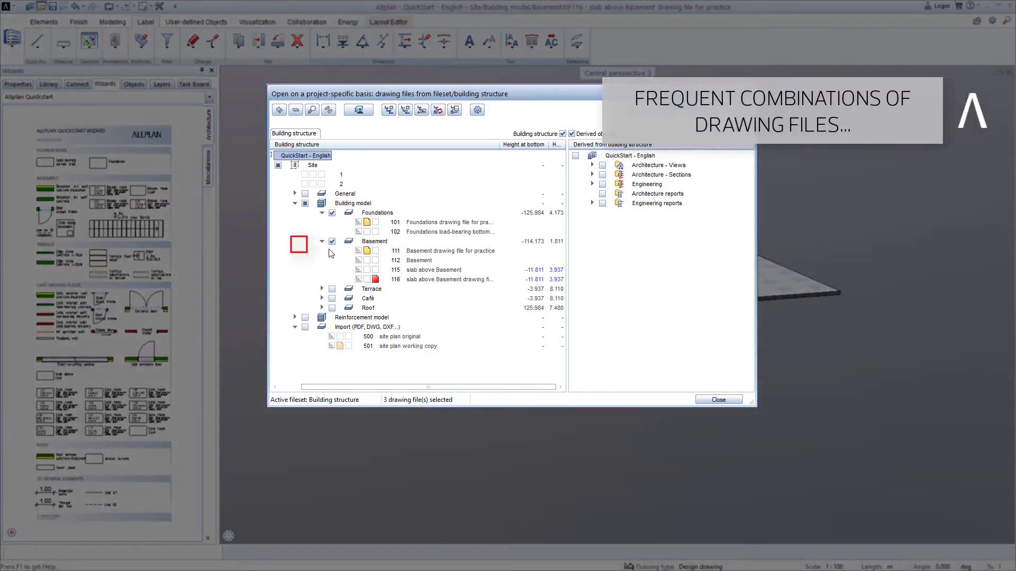
right_click(299, 250)
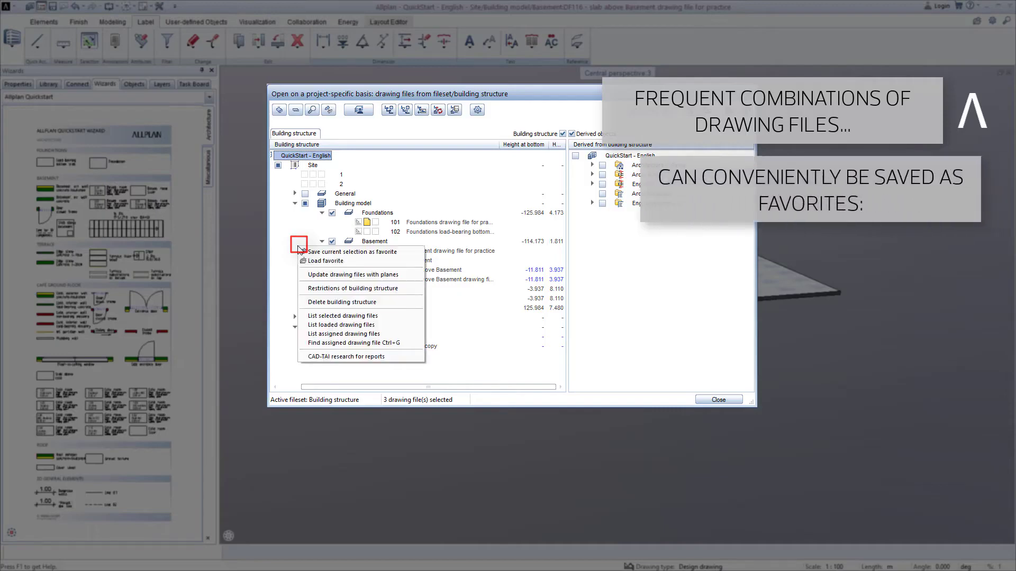
click(325, 261)
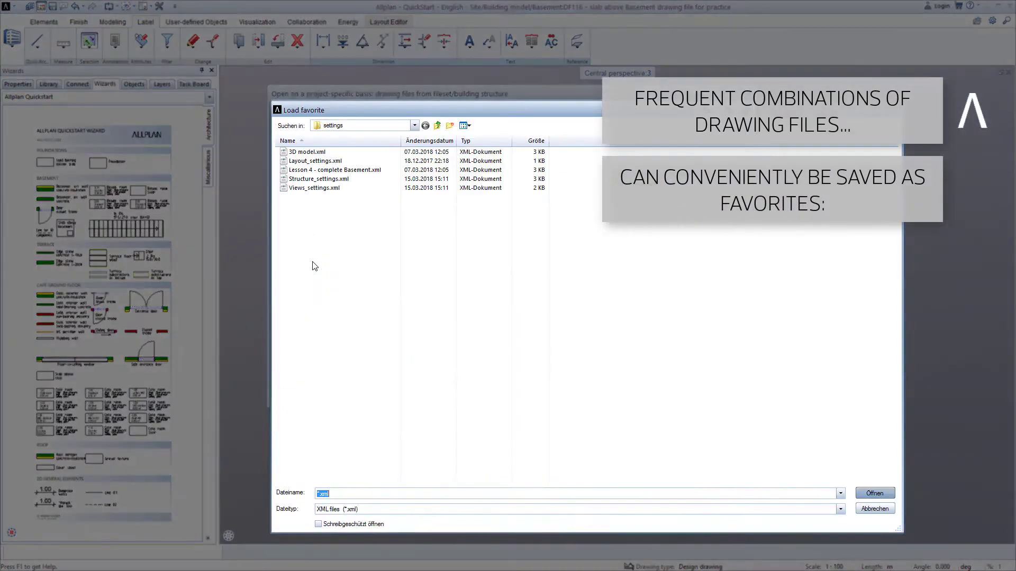
click(308, 170)
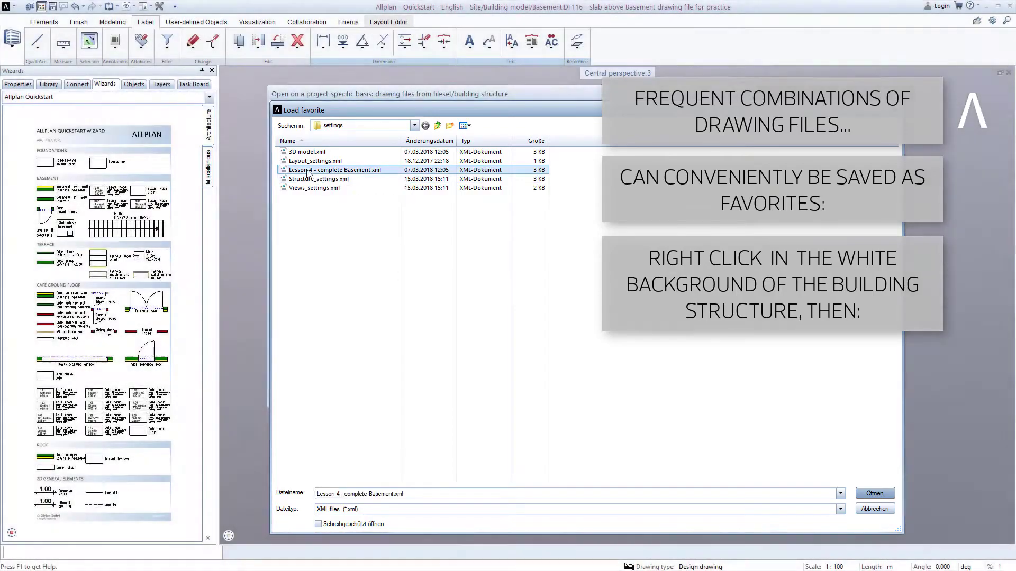
double_click(309, 170)
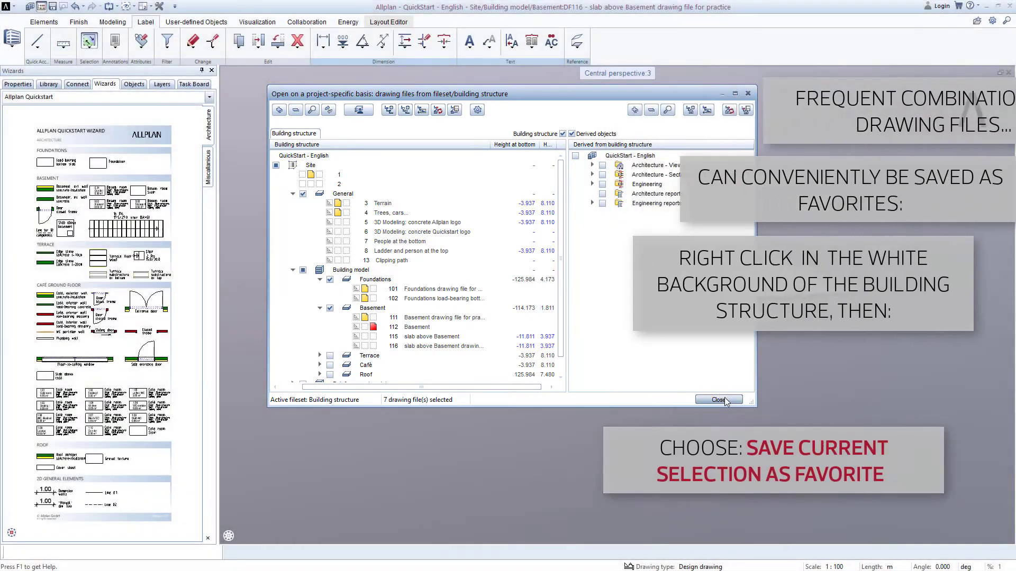
click(726, 398)
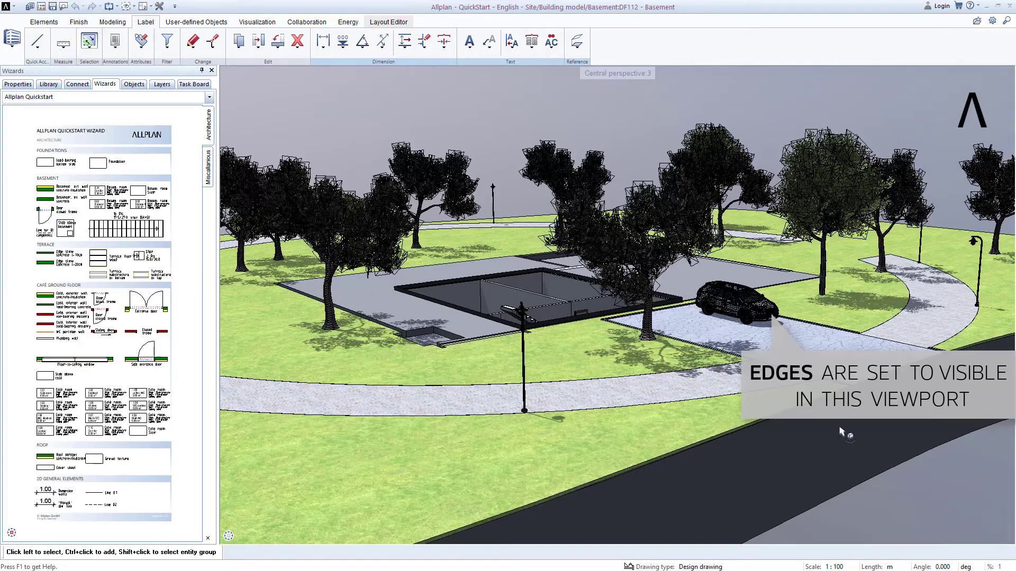
- Turn off edges in the Animation view type of the perspective viewport
click(1007, 536)
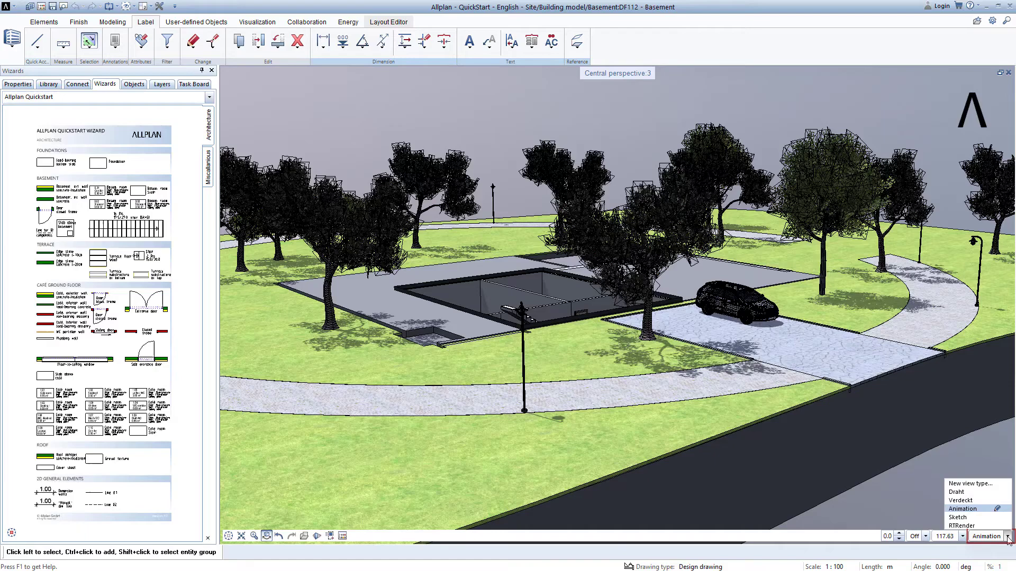
click(998, 508)
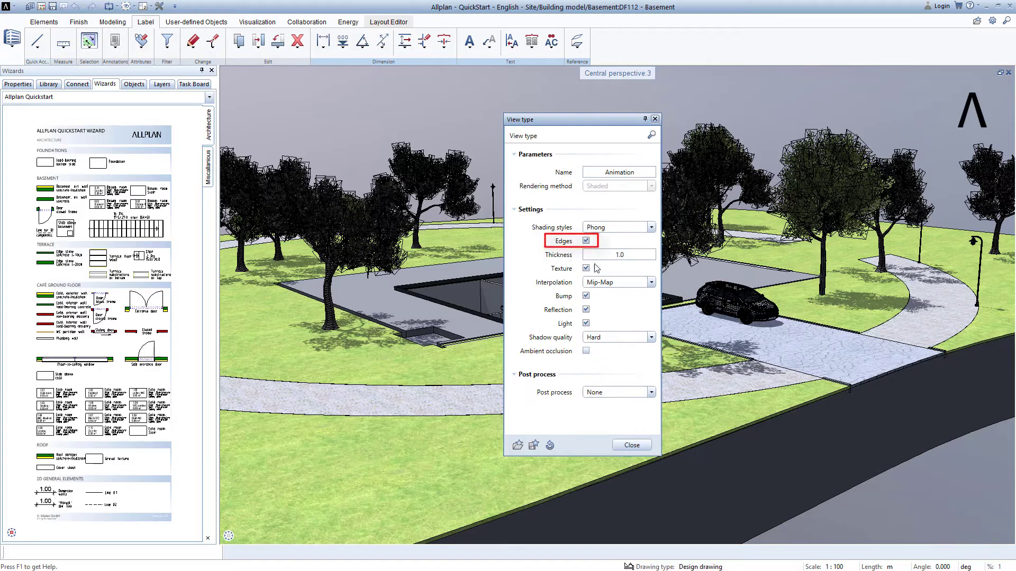
click(586, 241)
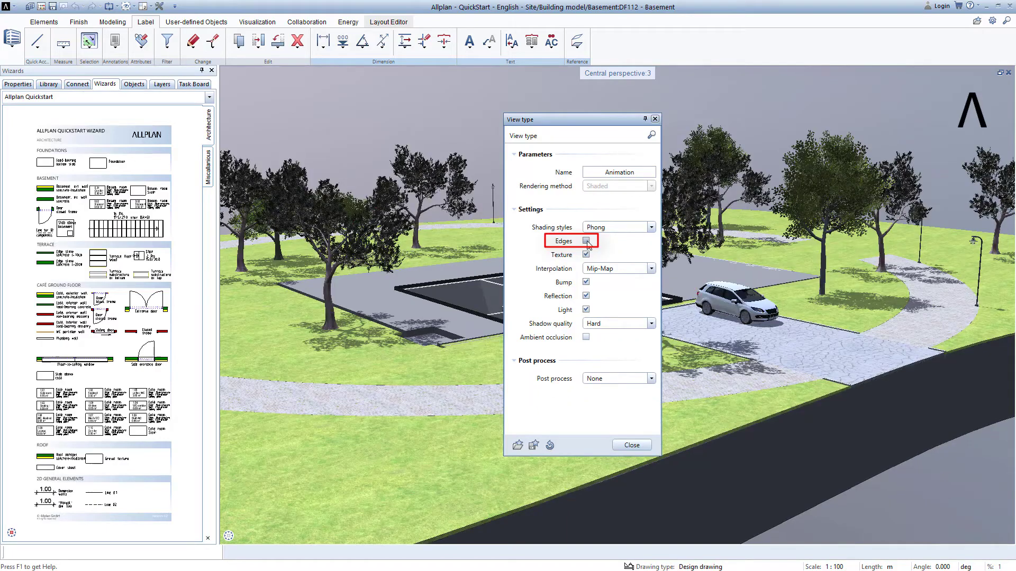
click(632, 445)
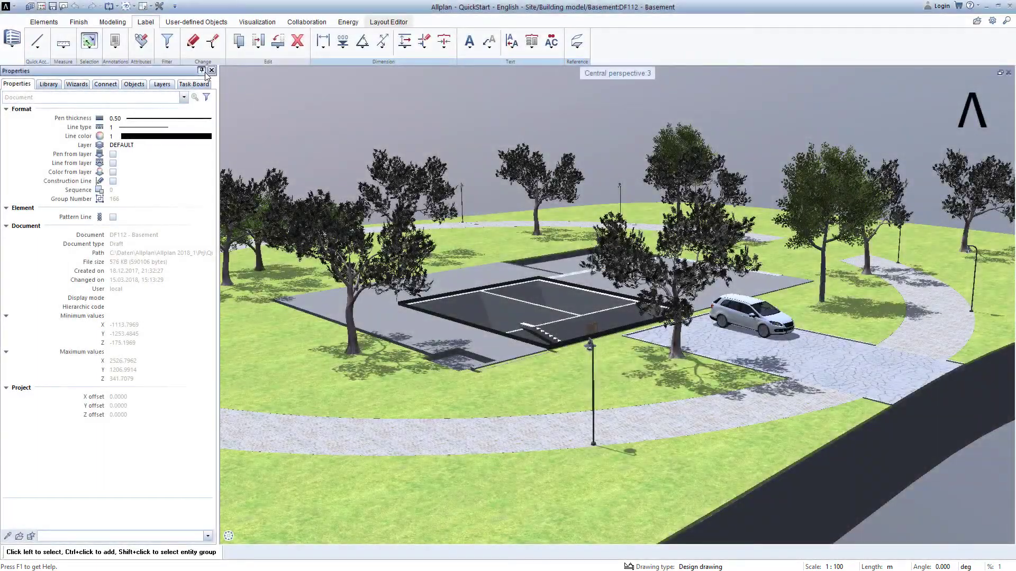
- Hide the palette and orbit and zoom the perspective to inspect the basement within the site model
click(202, 70)
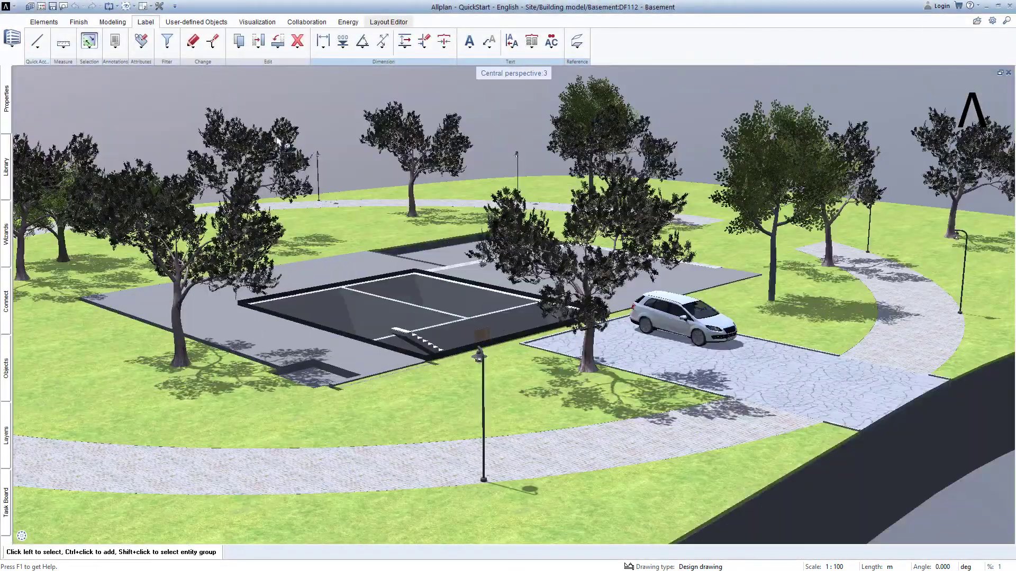
drag(661, 386, 162, 329)
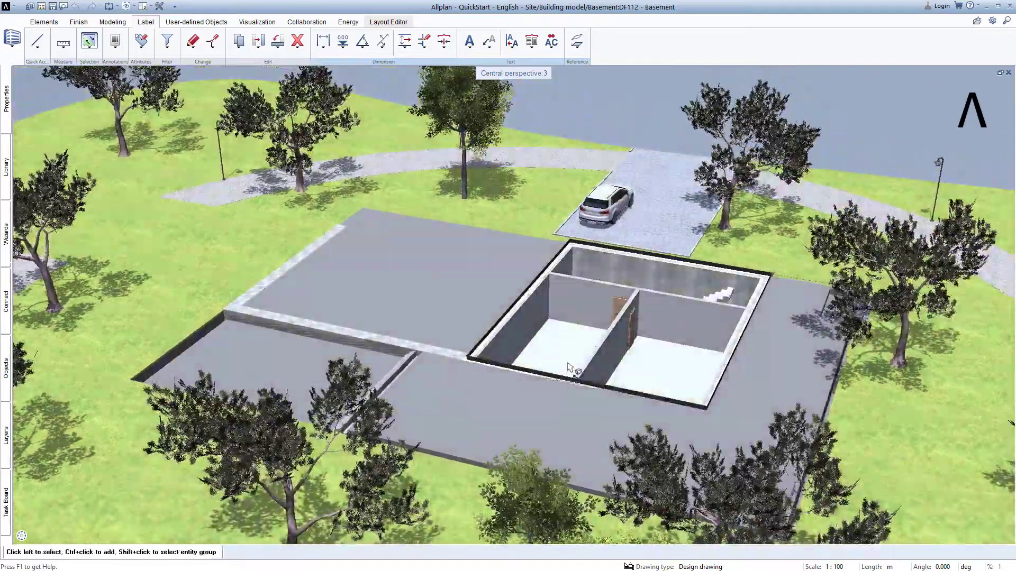
scroll(568, 366, up, 3)
drag(707, 322, 286, 304)
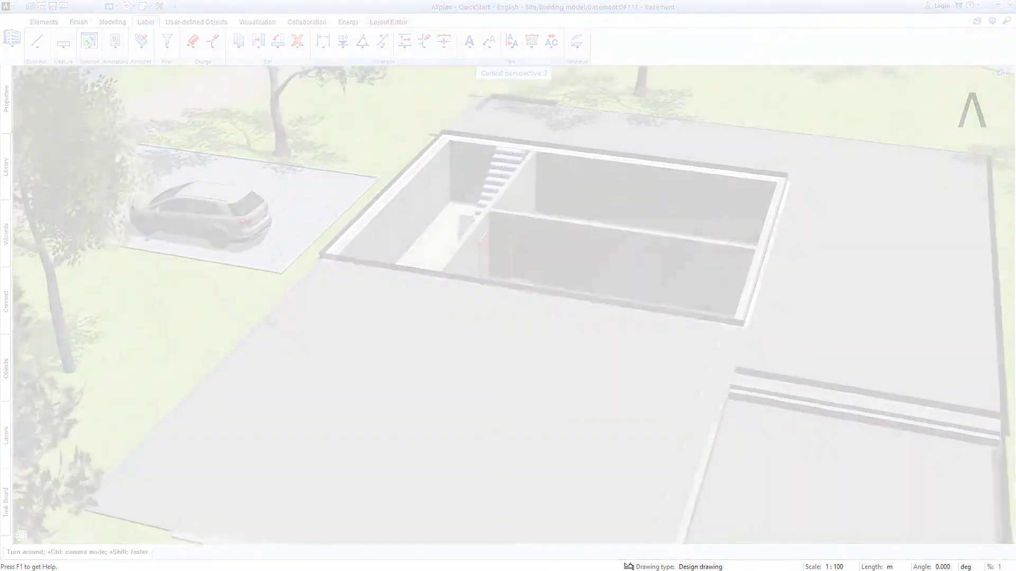